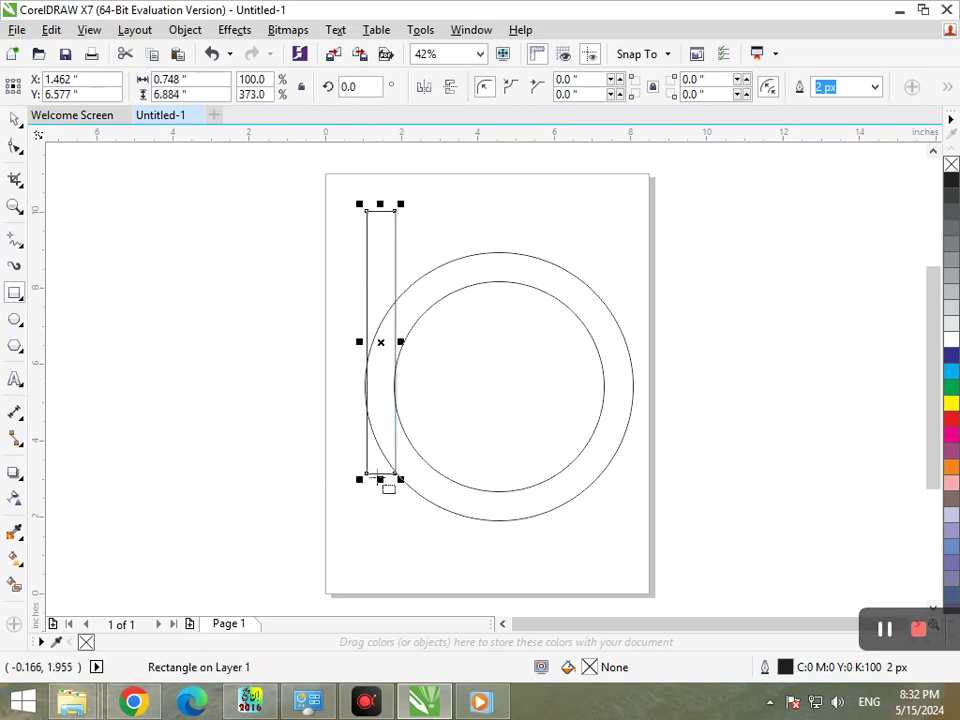
# Align the narrow rectangle with the ring's leftmost edges, making it about 0.761 in wide, and place a copy near the circles' centre
pyautogui.scroll(5, 328, 354)
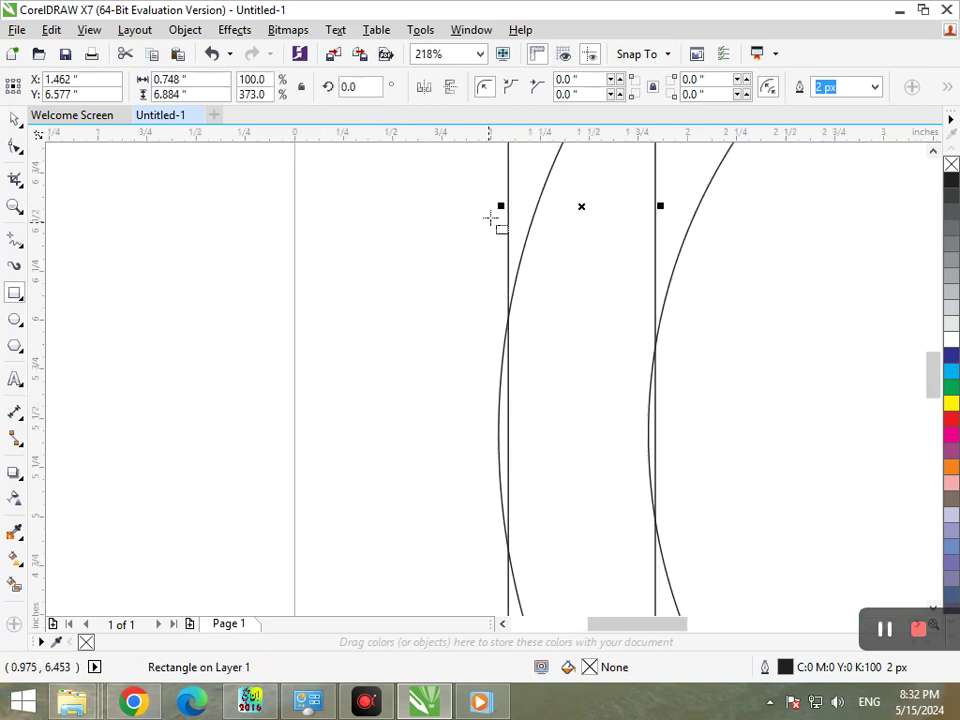
pyautogui.moveTo(495, 212)
pyautogui.mouseDown()
pyautogui.moveTo(482, 208)
pyautogui.moveTo(493, 216)
pyautogui.moveTo(483, 216)
pyautogui.mouseUp()
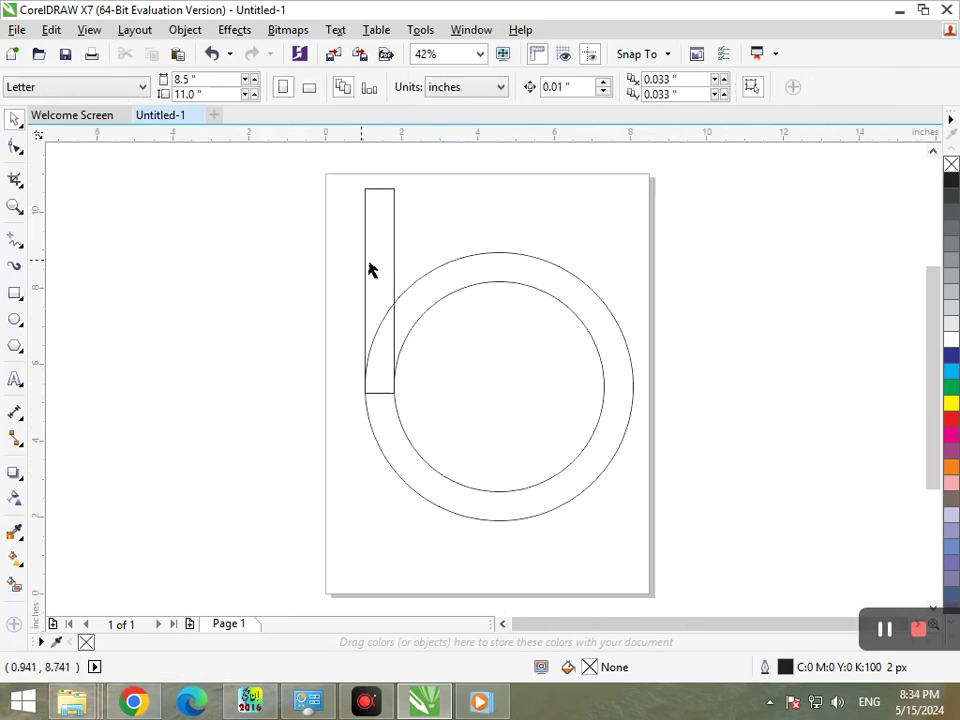
pyautogui.moveTo(376, 273); pyautogui.dragTo(492, 283)
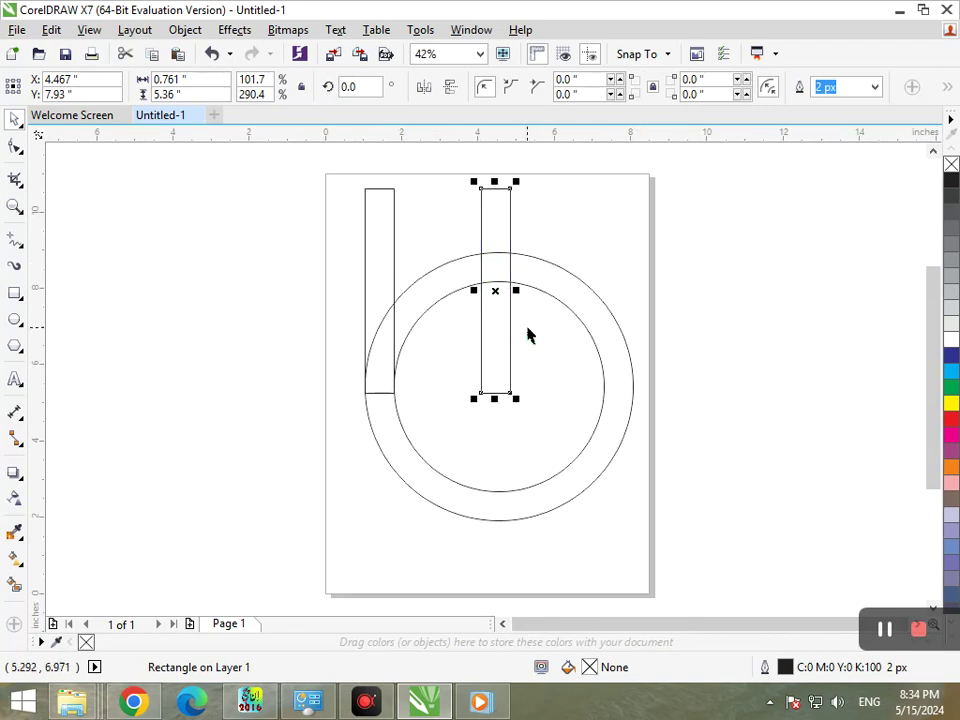
# Stretch the left rectangle and its centre copy upward so both extend above the page's top edge
pyautogui.press('F3')
pyautogui.press('F2')
pyautogui.moveTo(362, 213); pyautogui.dragTo(588, 385)
pyautogui.click(396, 358)
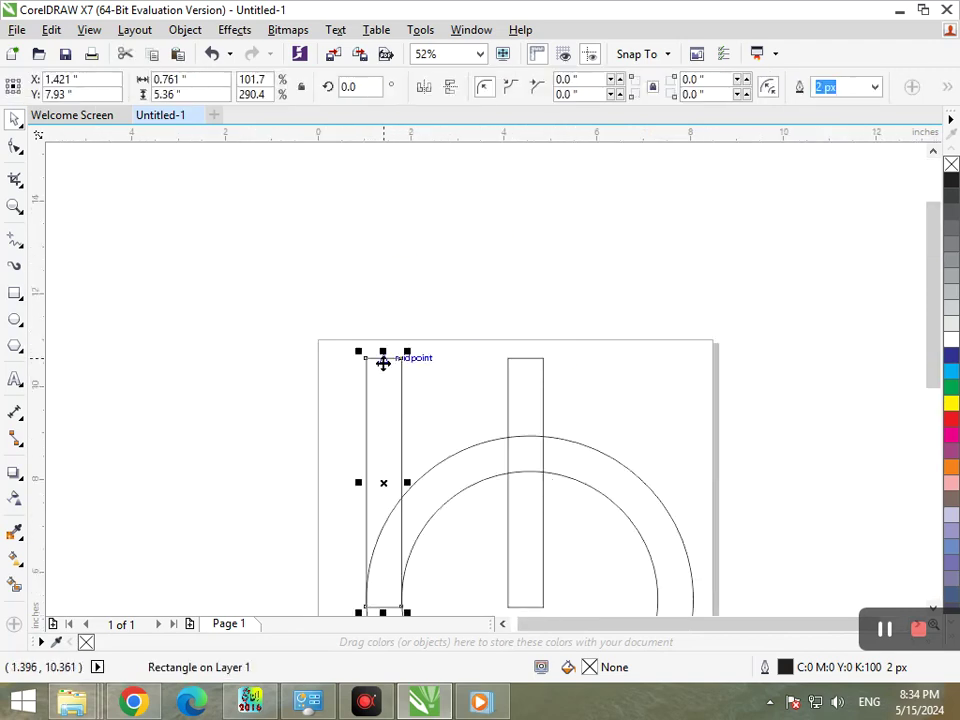
pyautogui.moveTo(383, 353); pyautogui.dragTo(396, 285)
pyautogui.click(540, 400)
pyautogui.moveTo(525, 349); pyautogui.dragTo(525, 276)
pyautogui.click(640, 400)
pyautogui.press('F3')
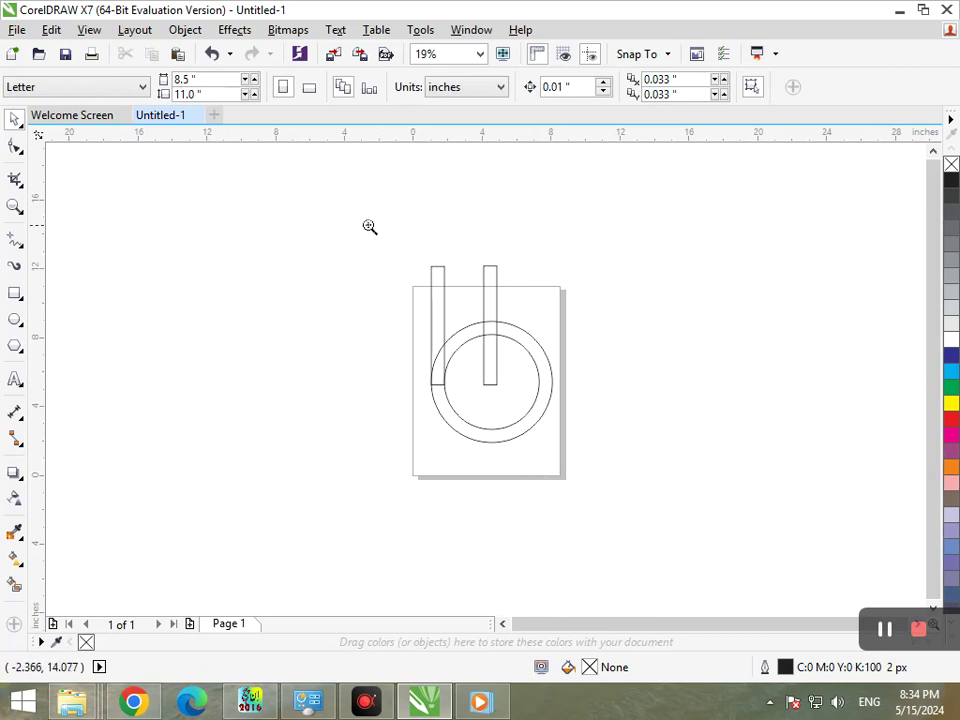
# Shorten both upright rectangles to end just above the page, making the centre one about 6.53 in high
pyautogui.press('F2')
pyautogui.moveTo(371, 229); pyautogui.dragTo(590, 440)
pyautogui.click(406, 317)
pyautogui.moveTo(394, 238); pyautogui.dragTo(395, 254)
pyautogui.click(510, 279)
pyautogui.moveTo(507, 240); pyautogui.dragTo(627, 263)
pyautogui.click(579, 286)
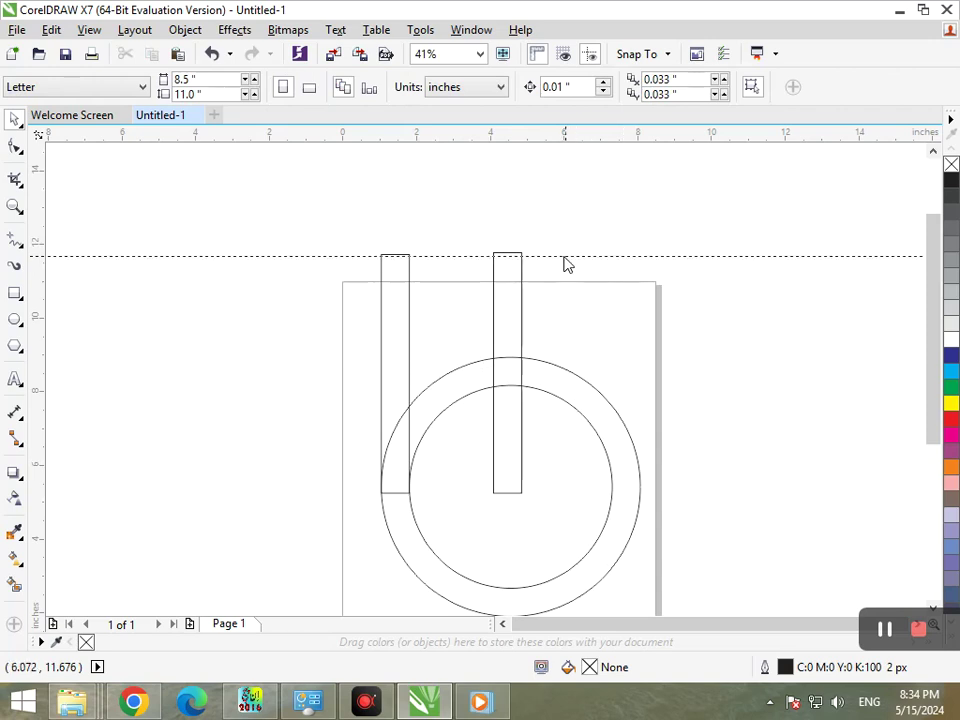
# Align the centre rectangle's top with a horizontal guideline at the left rectangle's top, about 6.456 in high, and delete the guideline
pyautogui.click(446, 256)
pyautogui.click(497, 279)
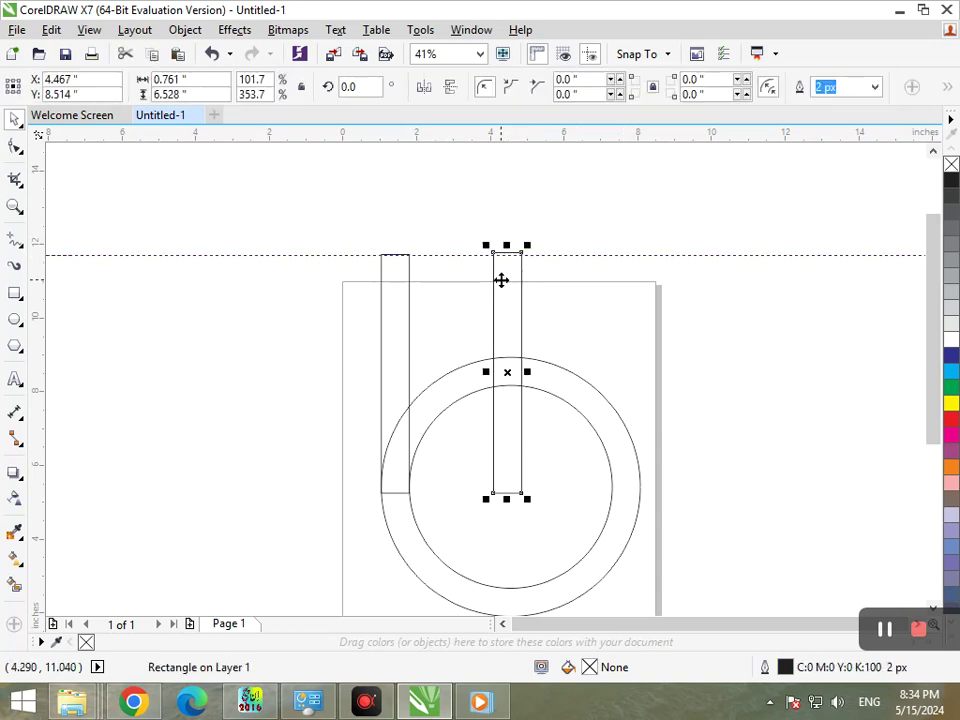
pyautogui.scroll(5, 505, 230)
pyautogui.moveTo(527, 381); pyautogui.dragTo(529, 401)
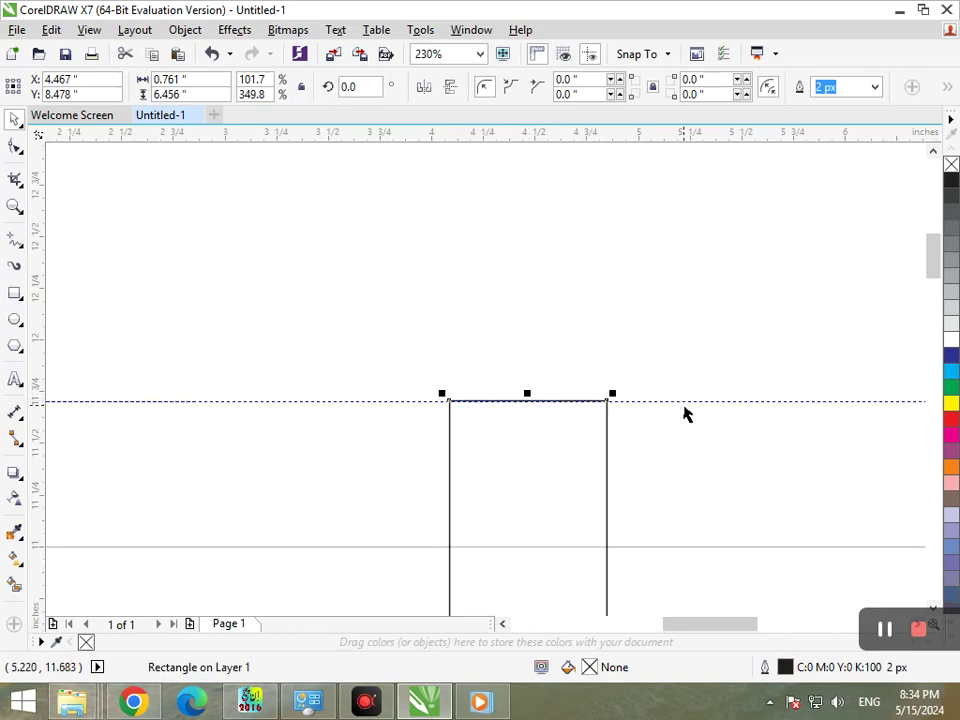
pyautogui.click(686, 402)
pyautogui.press('Delete')
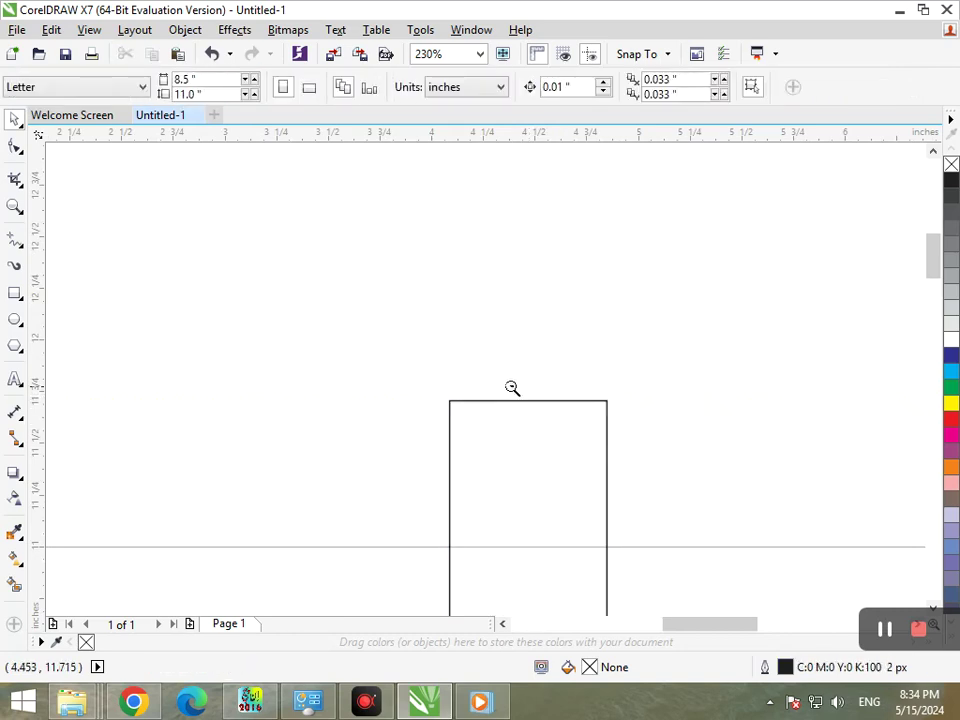
pyautogui.scroll(-5, 512, 388)
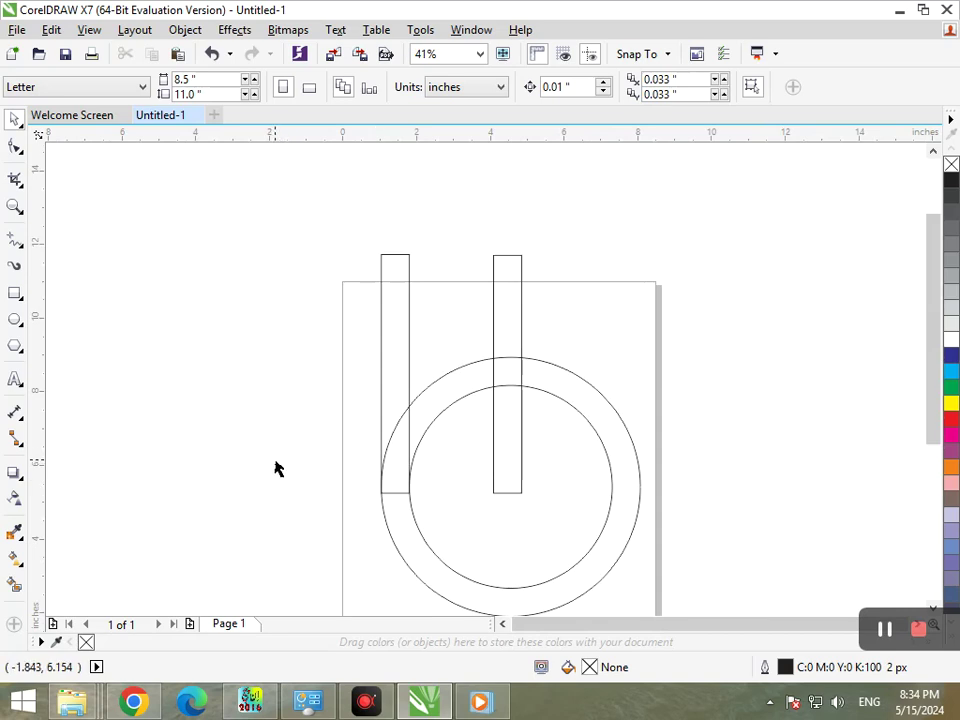
# Draw a horizontal 2-Point Line about 9.86 in long through the bottom ends of both rectangles, crossing the circles
pyautogui.scroll(-1, 219, 482)
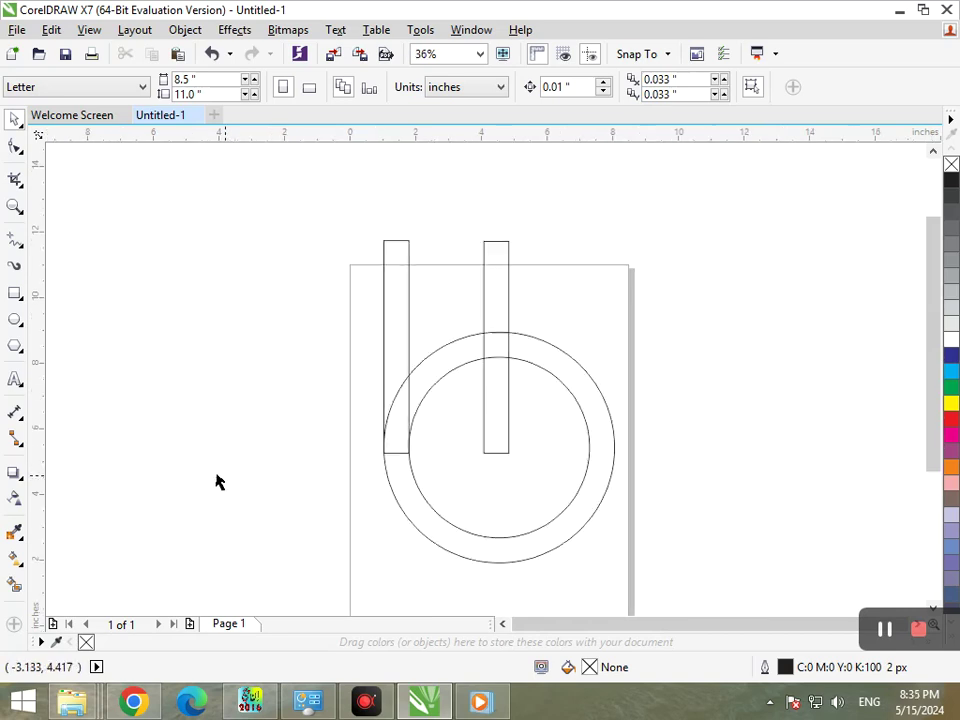
pyautogui.click(21, 246)
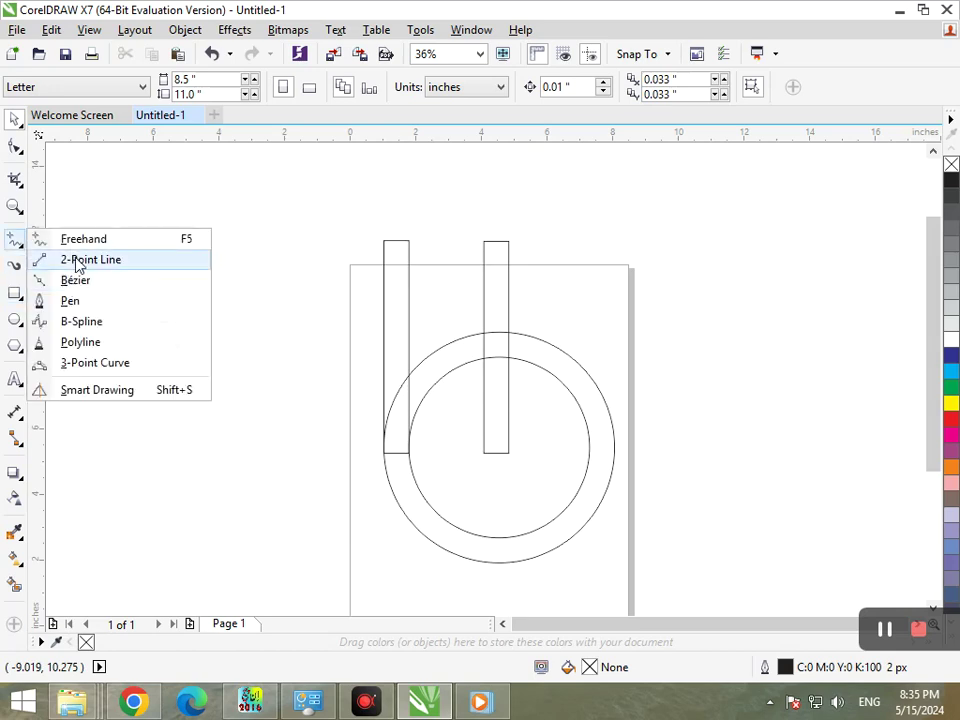
pyautogui.click(62, 257)
pyautogui.moveTo(505, 455)
pyautogui.mouseDown()
pyautogui.moveTo(332, 462)
pyautogui.moveTo(321, 453)
pyautogui.mouseUp()
pyautogui.moveTo(516, 453); pyautogui.dragTo(652, 453)
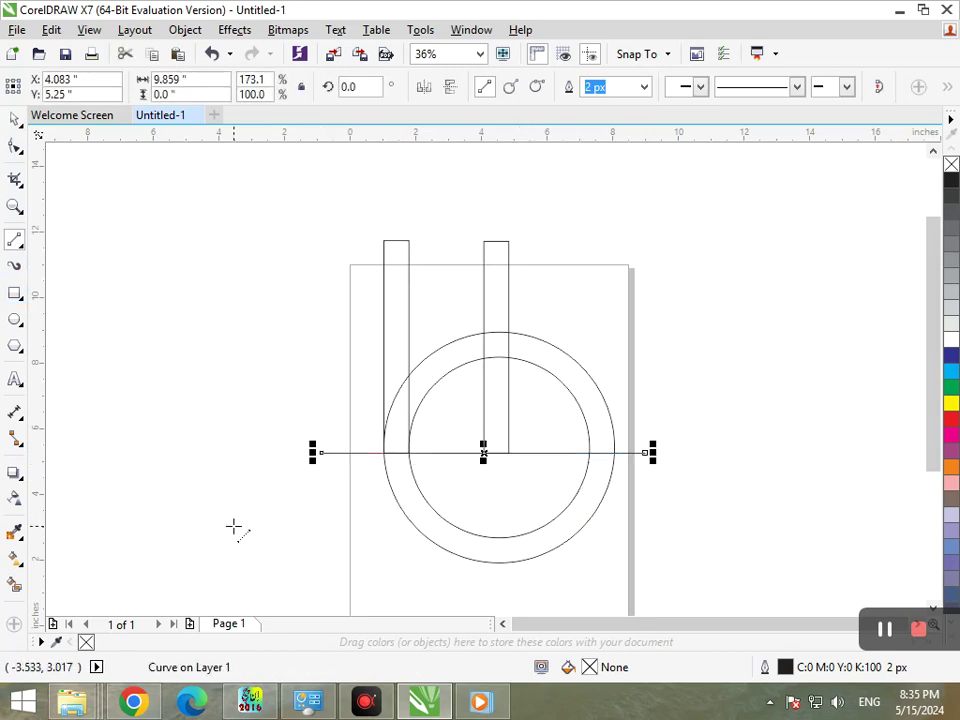
# Smart-fill both regions of the left bar above the horizontal line with blue-grey C:40 M:20 Y:0 K:40
pyautogui.click(16, 588)
pyautogui.click(397, 433)
pyautogui.click(393, 393)
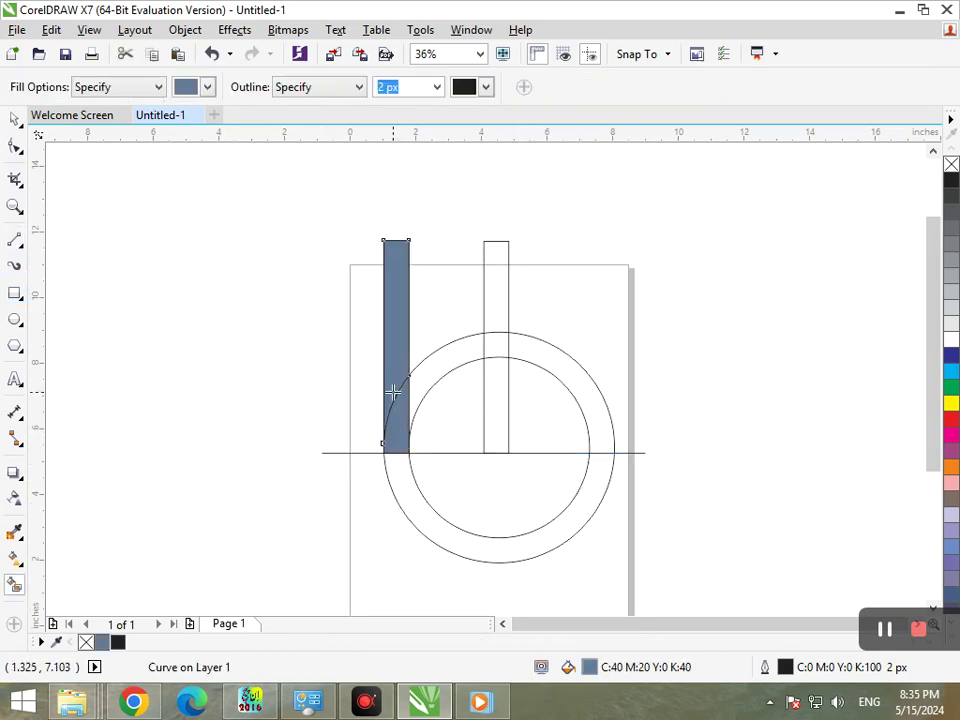
pyautogui.click(468, 383)
pyautogui.hotkey('ctrl', 'z')
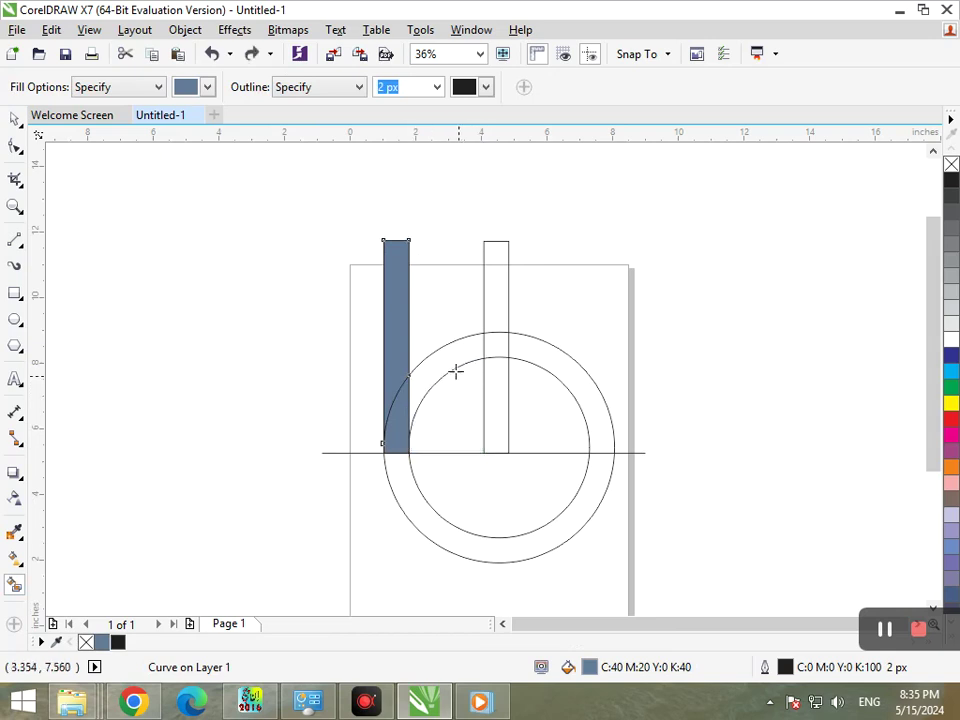
# Smart-fill the upper ring segments and every section of the centre bar with the same blue-grey
pyautogui.click(444, 365)
pyautogui.click(495, 406)
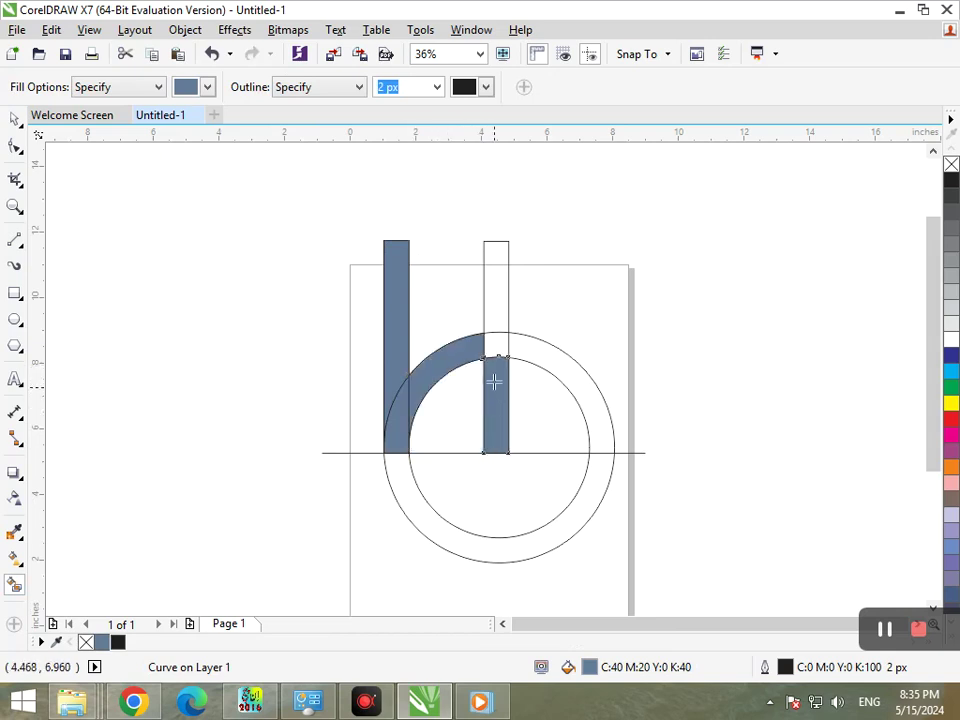
pyautogui.click(540, 345)
pyautogui.click(505, 297)
pyautogui.click(499, 342)
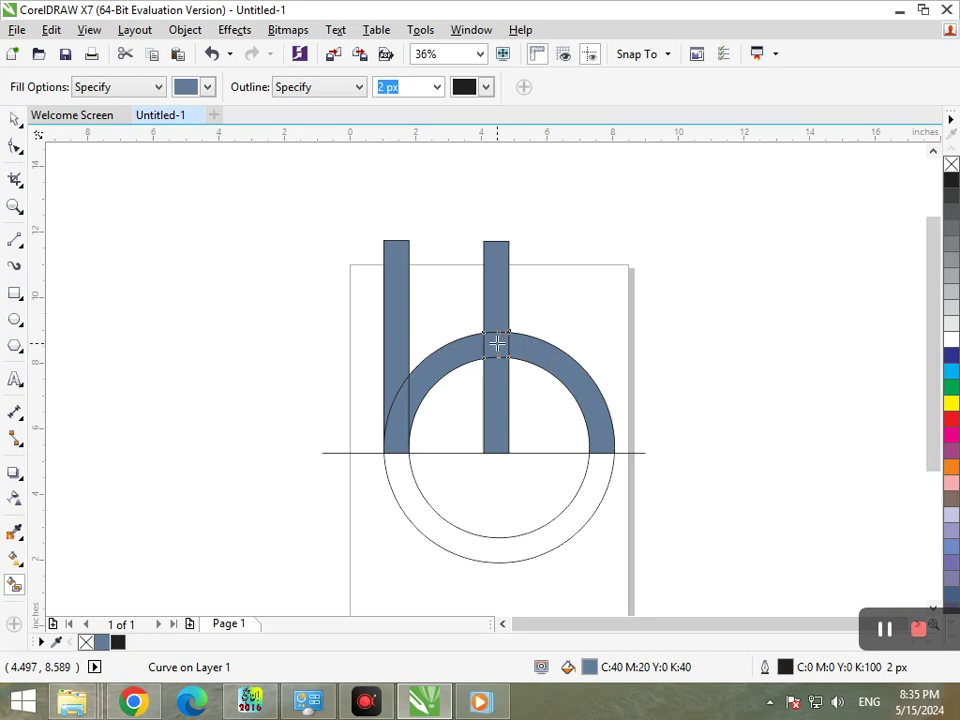
# Create a vertically mirrored copy of the right quarter-ring segment directly above the original, joining the centre bar
pyautogui.click(15, 118)
pyautogui.click(109, 311)
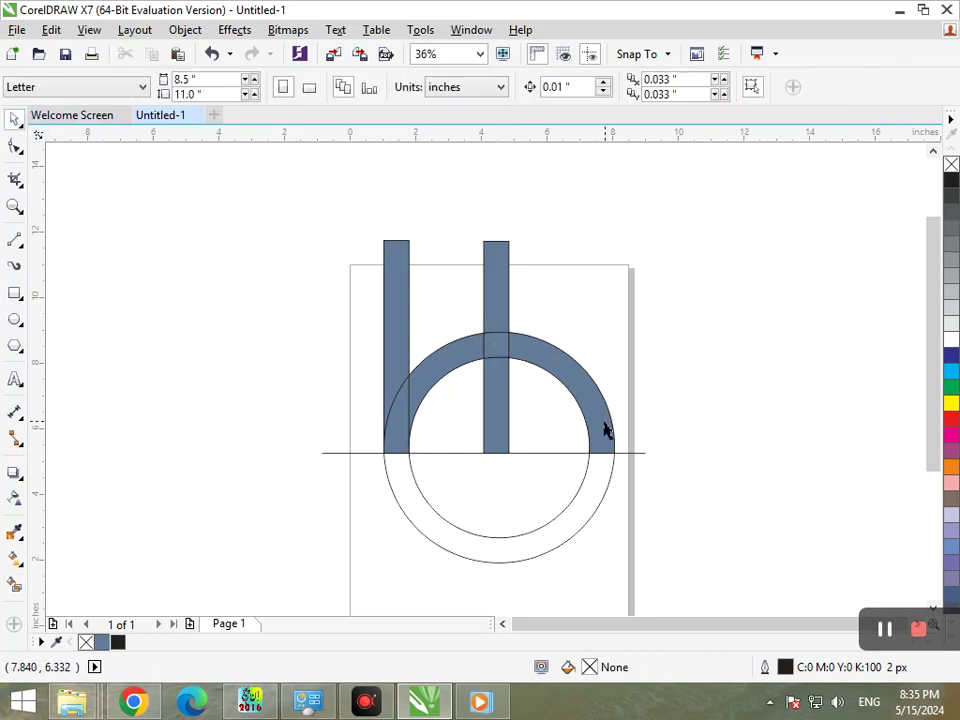
pyautogui.click(590, 444)
pyautogui.moveTo(563, 462); pyautogui.dragTo(572, 318)
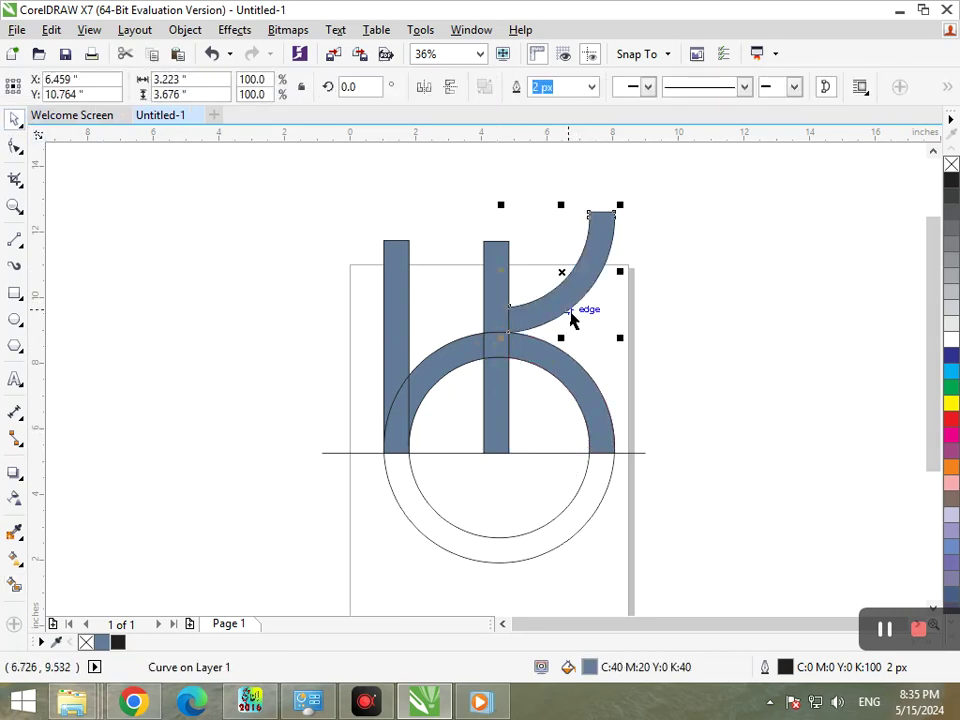
pyautogui.click(628, 357)
# Stretch the upper section of the centre bar upward to about the height of the curved arm
pyautogui.click(486, 312)
pyautogui.moveTo(496, 240); pyautogui.dragTo(499, 200)
pyautogui.hotkey('ctrl', 'z')
pyautogui.press('Escape')
# Try to stretch the left bar upward to match the centre bar, and undo the change
pyautogui.click(395, 317)
pyautogui.click(357, 274)
pyautogui.click(405, 264)
pyautogui.moveTo(396, 241); pyautogui.dragTo(397, 206)
pyautogui.hotkey('ctrl', 'z')
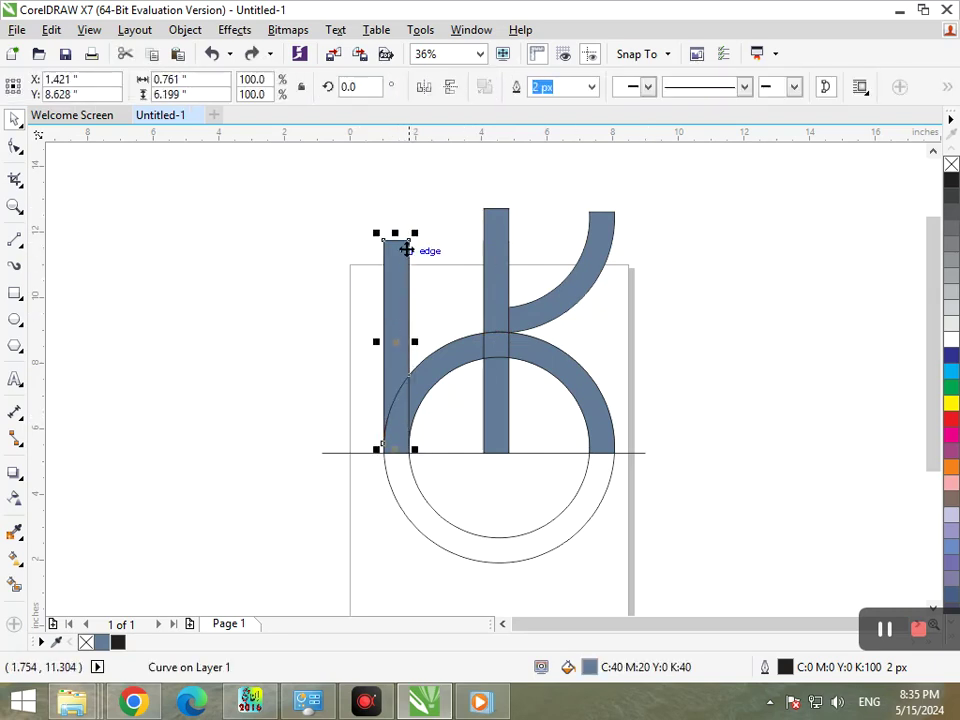
pyautogui.moveTo(394, 231); pyautogui.dragTo(396, 205)
pyautogui.hotkey('ctrl', 'z')
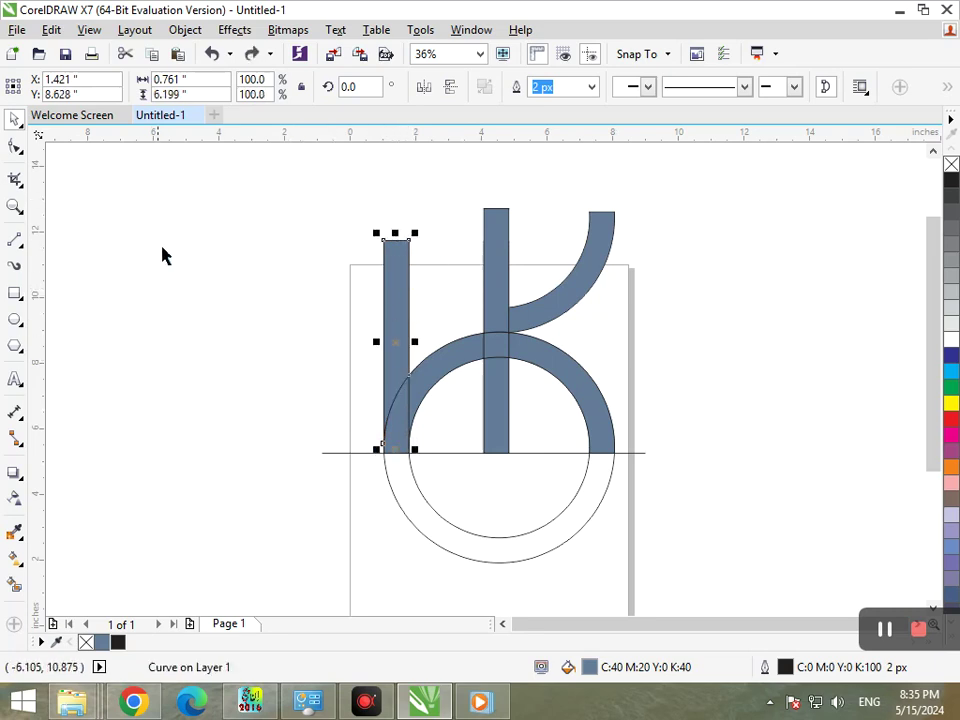
# Draw a rectangle about 0.75 by 0.97 in on top of the left bar and make its fill and outline dark blue
pyautogui.press('F2')
pyautogui.moveTo(315, 190); pyautogui.dragTo(540, 297)
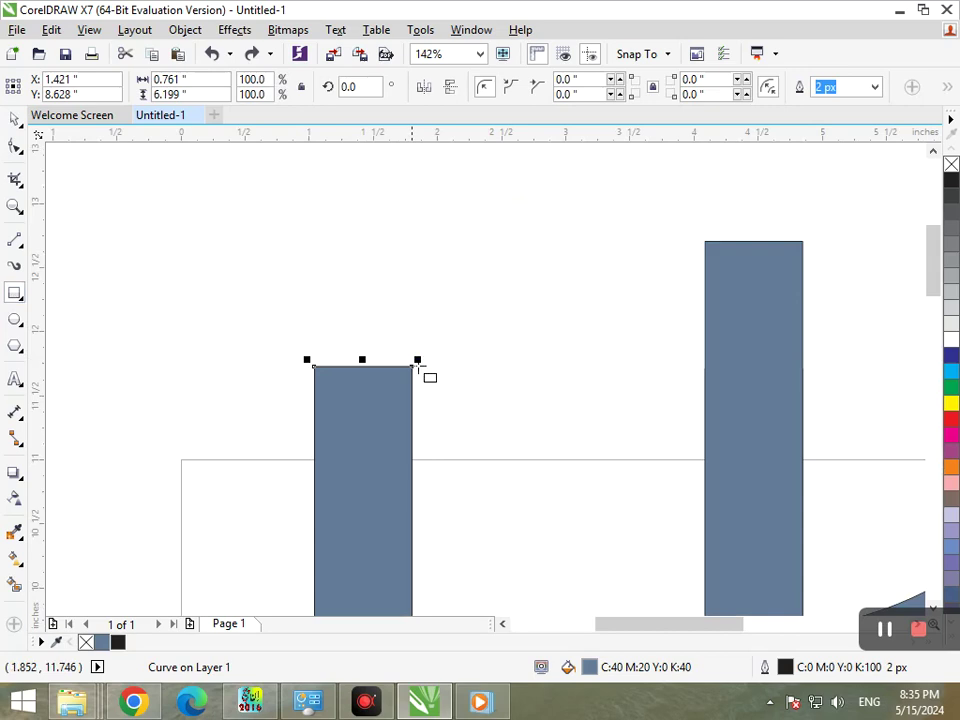
pyautogui.moveTo(412, 366); pyautogui.dragTo(314, 242)
pyautogui.press('F4')
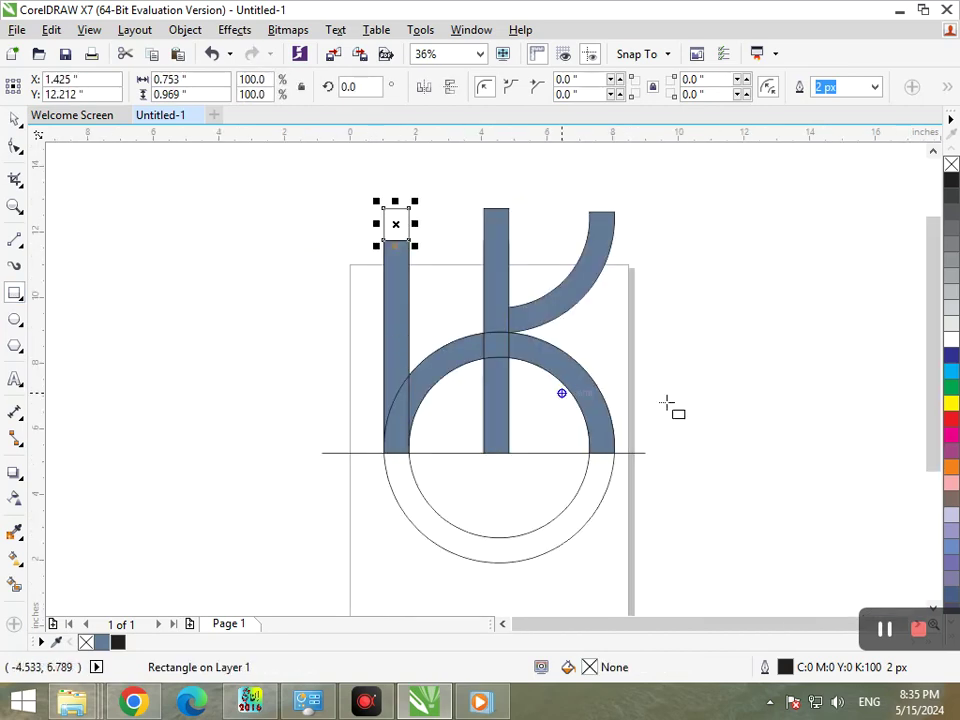
pyautogui.click(950, 357)
pyautogui.rightClick(950, 357)
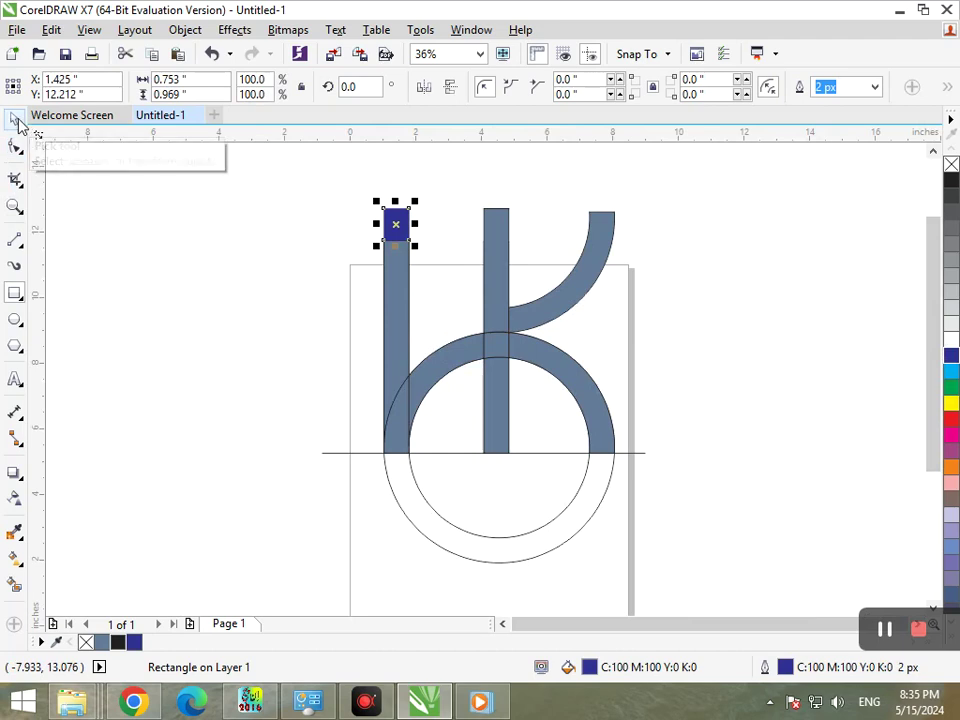
pyautogui.press('Escape')
# Draw a horizontal rectangle about 14.43 by 1.46 in overlapping the tops of all three strokes and fill it green
pyautogui.click(15, 293)
pyautogui.moveTo(334, 169); pyautogui.dragTo(810, 217)
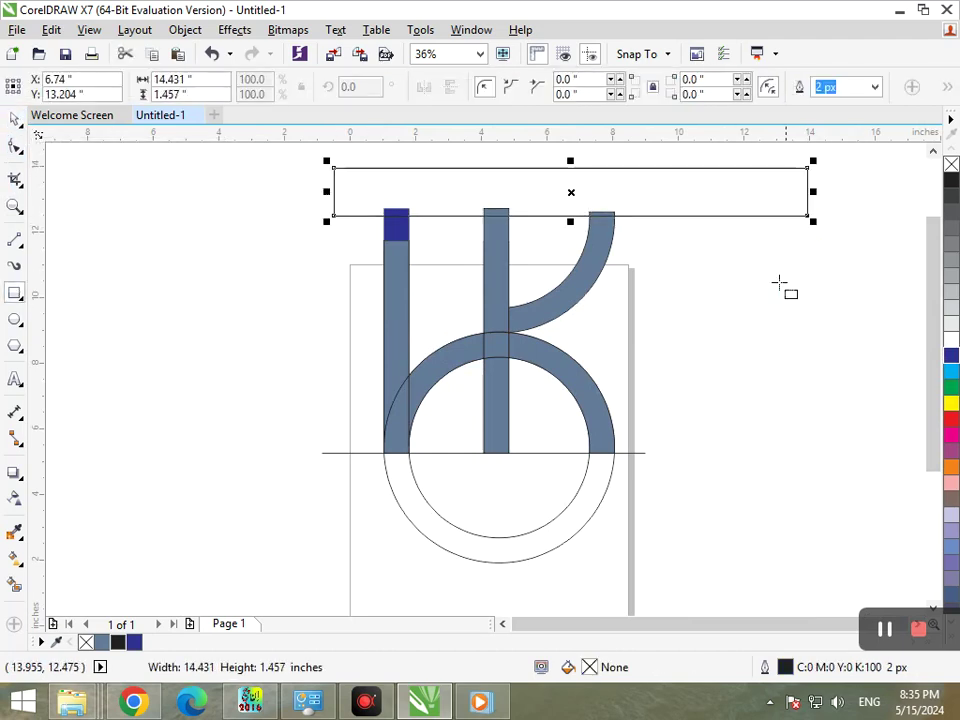
pyautogui.click(948, 390)
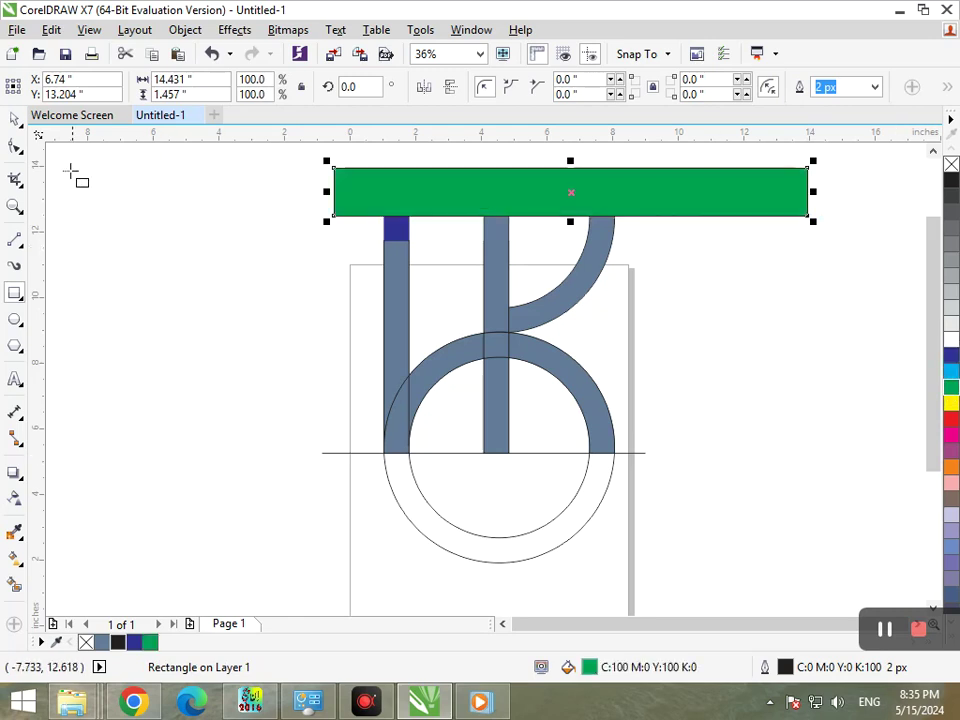
# Trim the tops of the left bar's blue extension and the centre bar using the green rectangle
pyautogui.click(14, 122)
pyautogui.click(354, 195)
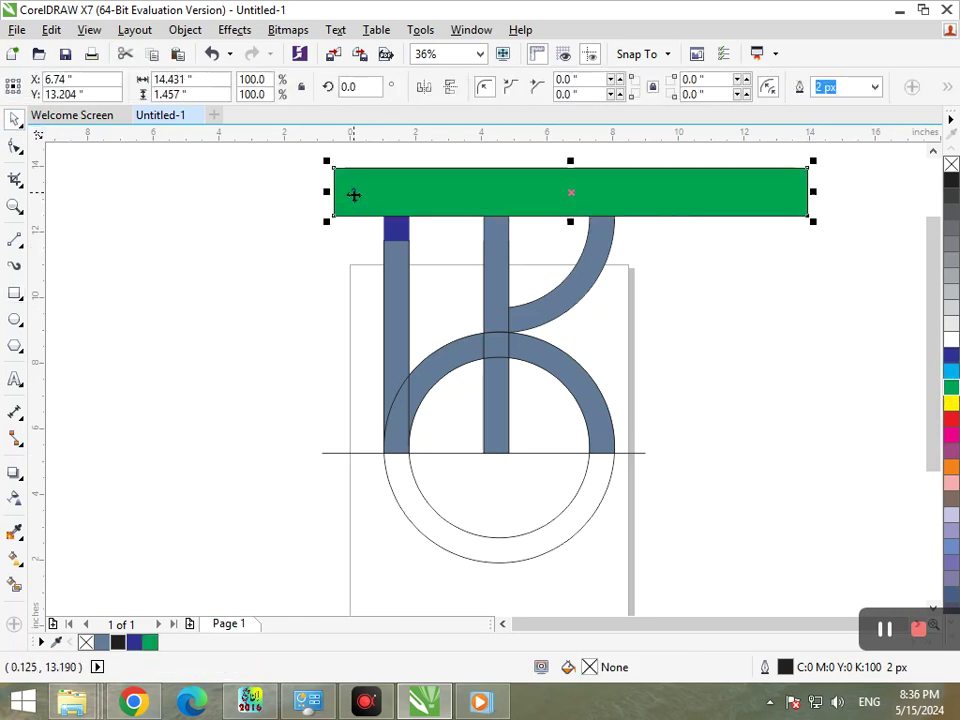
pyautogui.keyDown('shift'); pyautogui.click(396, 228); pyautogui.keyUp('shift')
pyautogui.click(553, 87)
pyautogui.click(649, 272)
pyautogui.click(559, 204)
pyautogui.keyDown('shift'); pyautogui.click(497, 257); pyautogui.keyUp('shift')
pyautogui.click(544, 87)
pyautogui.click(628, 232)
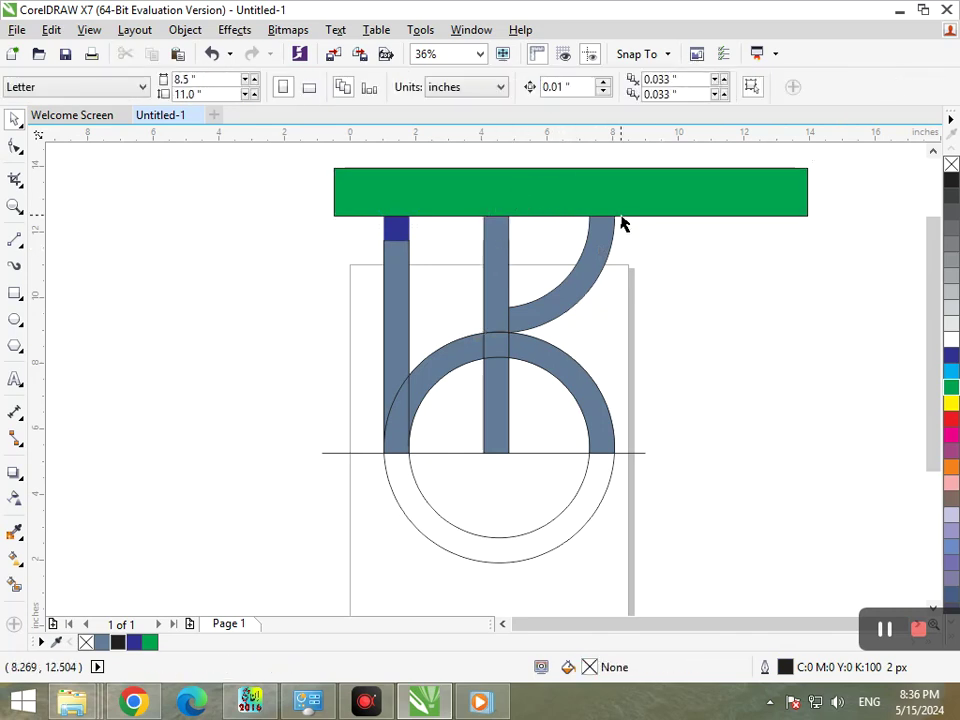
# Trim the top of the curved arm with the green rectangle and remove that rectangle
pyautogui.click(618, 208)
pyautogui.keyDown('shift'); pyautogui.click(601, 237); pyautogui.keyUp('shift')
pyautogui.keyDown('shift'); pyautogui.click(585, 195); pyautogui.keyUp('shift')
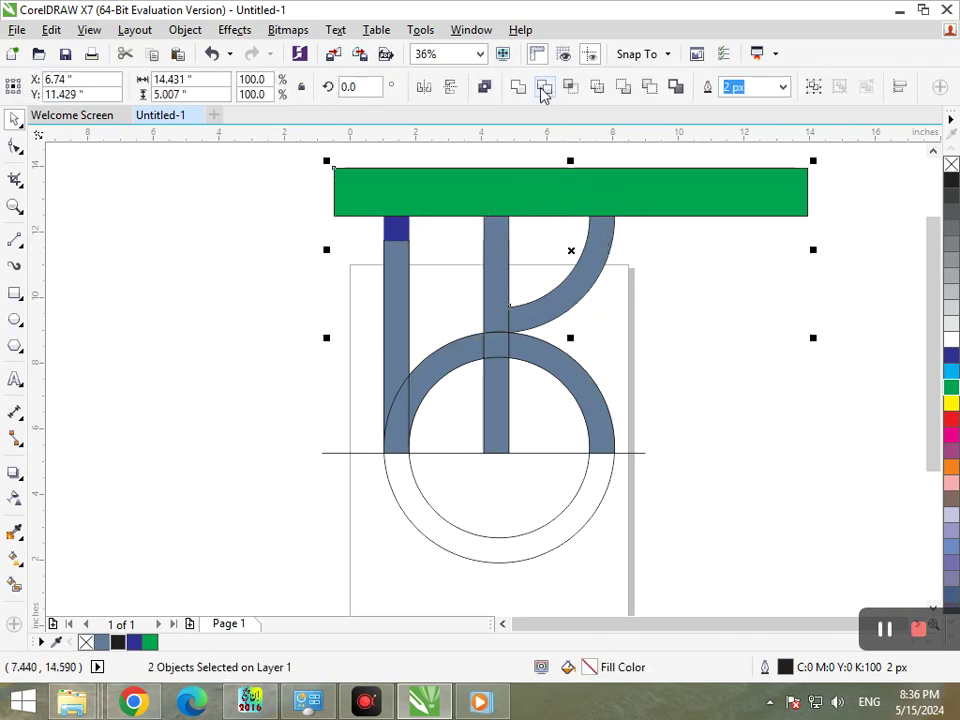
pyautogui.click(543, 90)
pyautogui.click(632, 208)
pyautogui.moveTo(632, 208); pyautogui.dragTo(320, 236)
pyautogui.press('Delete')
pyautogui.hotkey('ctrl', 'z')
# Weld the dark blue extension to the left bar
pyautogui.keyDown('shift'); pyautogui.click(408, 326); pyautogui.keyUp('shift')
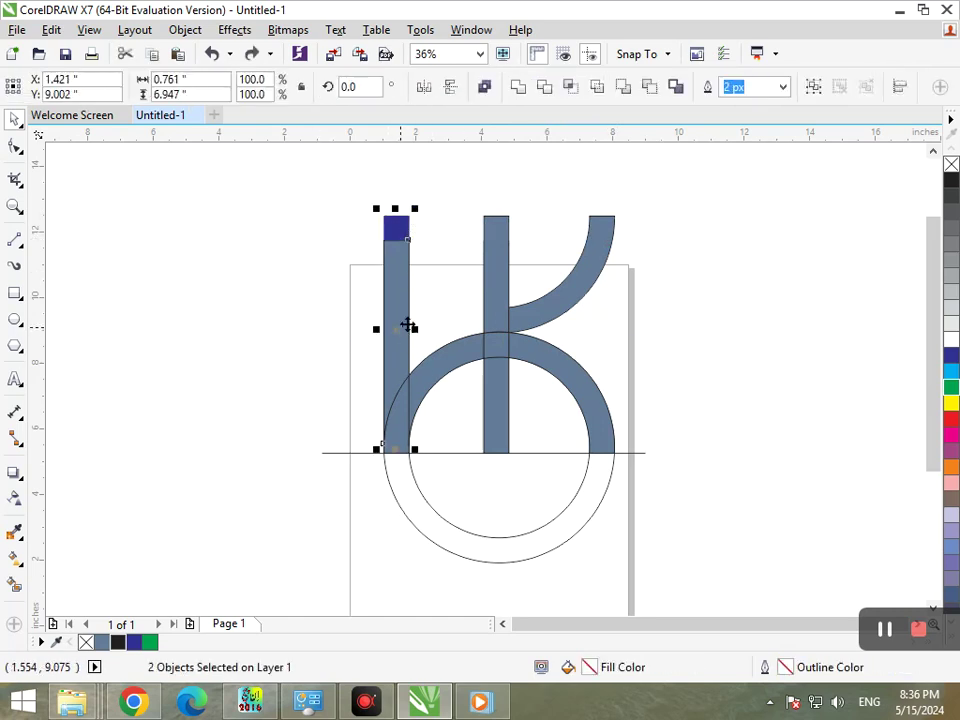
pyautogui.click(518, 86)
pyautogui.click(699, 395)
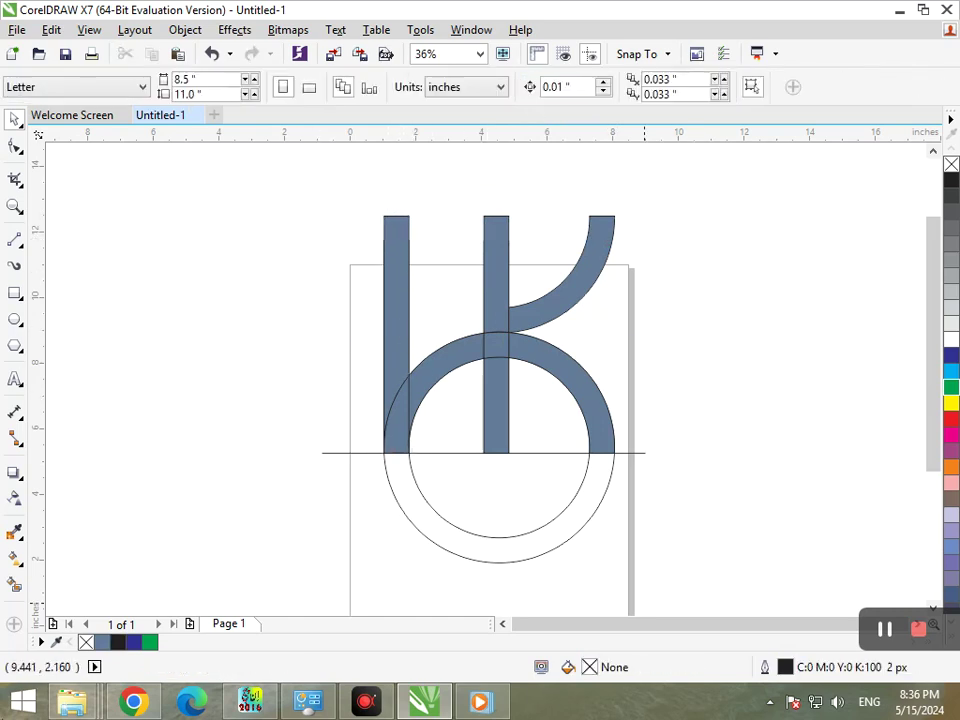
# Delete the horizontal construction line and both construction circles
pyautogui.moveTo(446, 470); pyautogui.dragTo(396, 504)
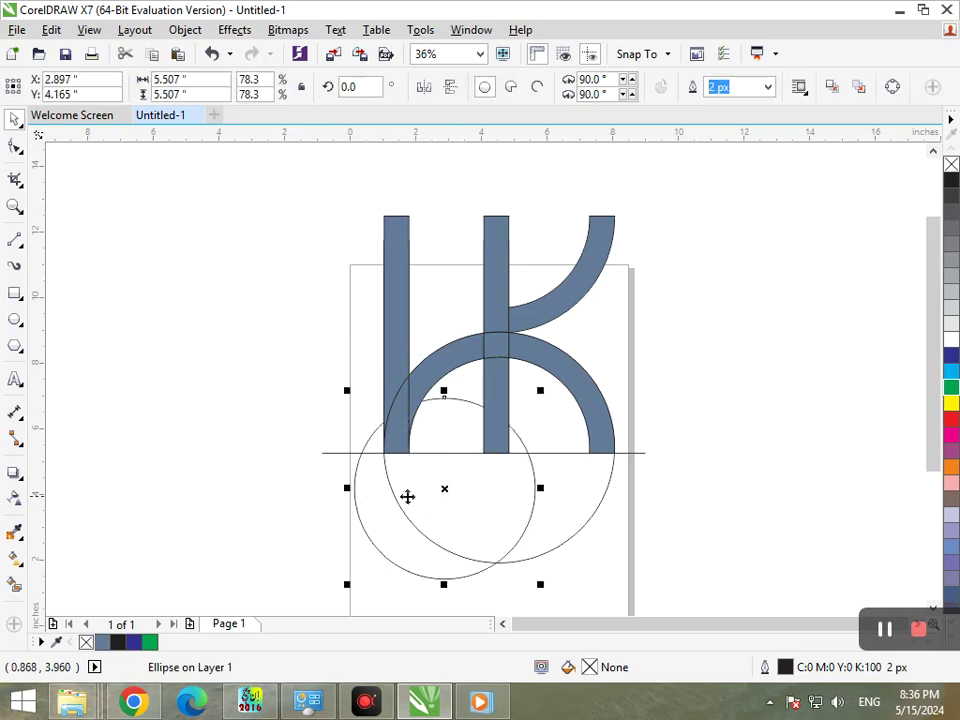
pyautogui.hotkey('ctrl', 'z')
pyautogui.moveTo(332, 456); pyautogui.dragTo(176, 456)
pyautogui.press('Delete')
pyautogui.moveTo(511, 492); pyautogui.dragTo(279, 576)
pyautogui.press('Delete')
pyautogui.moveTo(507, 533); pyautogui.dragTo(369, 544)
pyautogui.press('Delete')
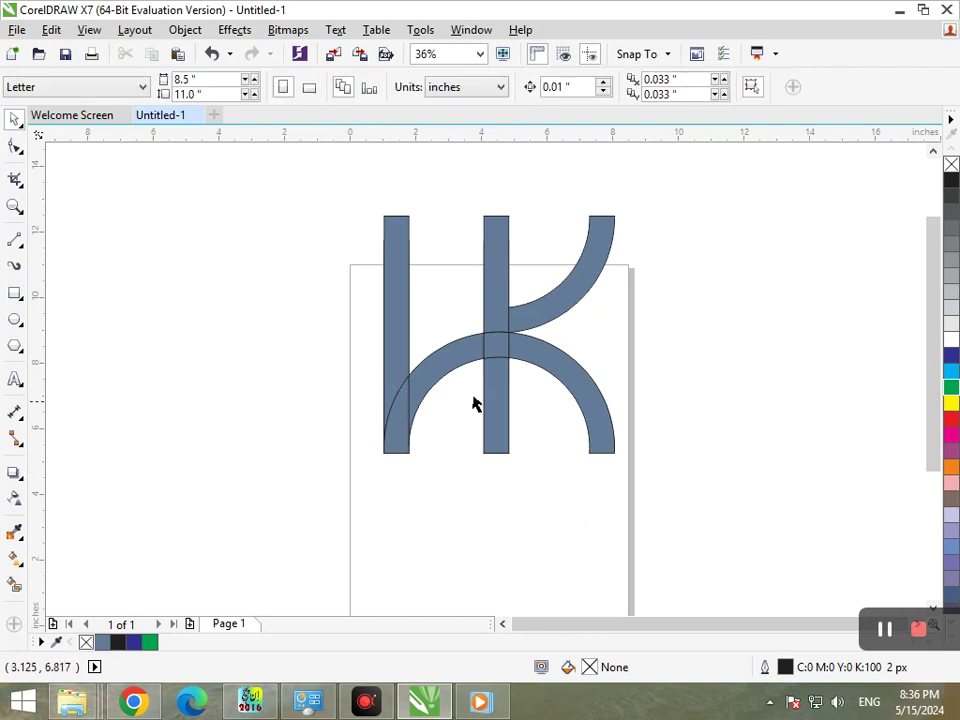
# Weld the three segments of the lower arch into one shape and fill it dark blue C:100 M:100 Y:0 K:0
pyautogui.click(503, 351)
pyautogui.keyDown('shift'); pyautogui.click(448, 378); pyautogui.keyUp('shift')
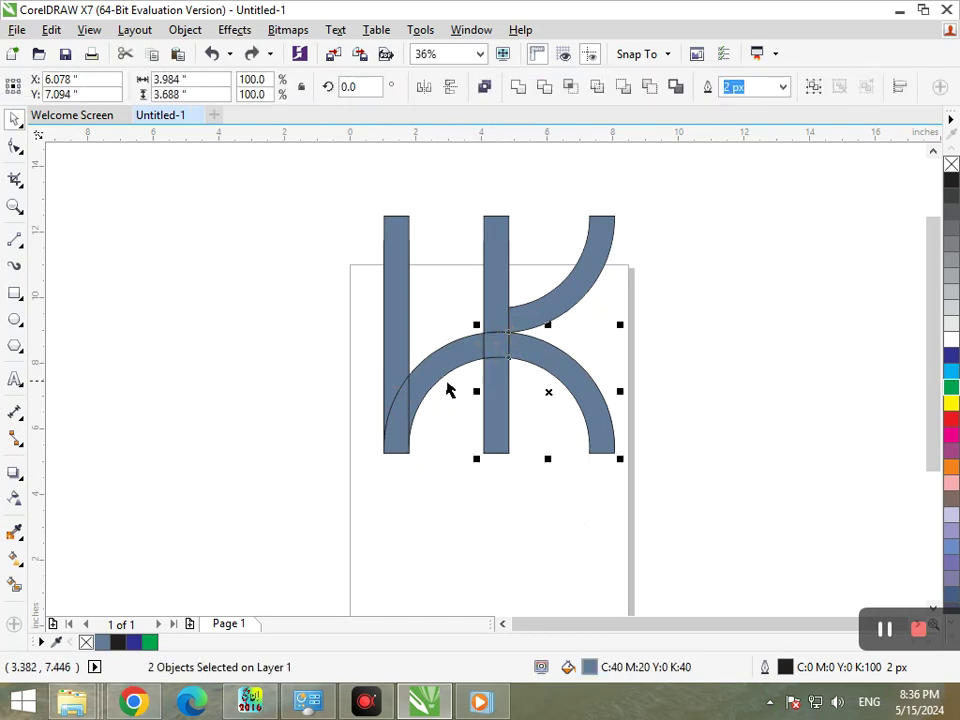
pyautogui.keyDown('shift'); pyautogui.click(441, 370); pyautogui.keyUp('shift')
pyautogui.click(517, 87)
pyautogui.click(648, 304)
pyautogui.click(578, 373)
pyautogui.click(950, 358)
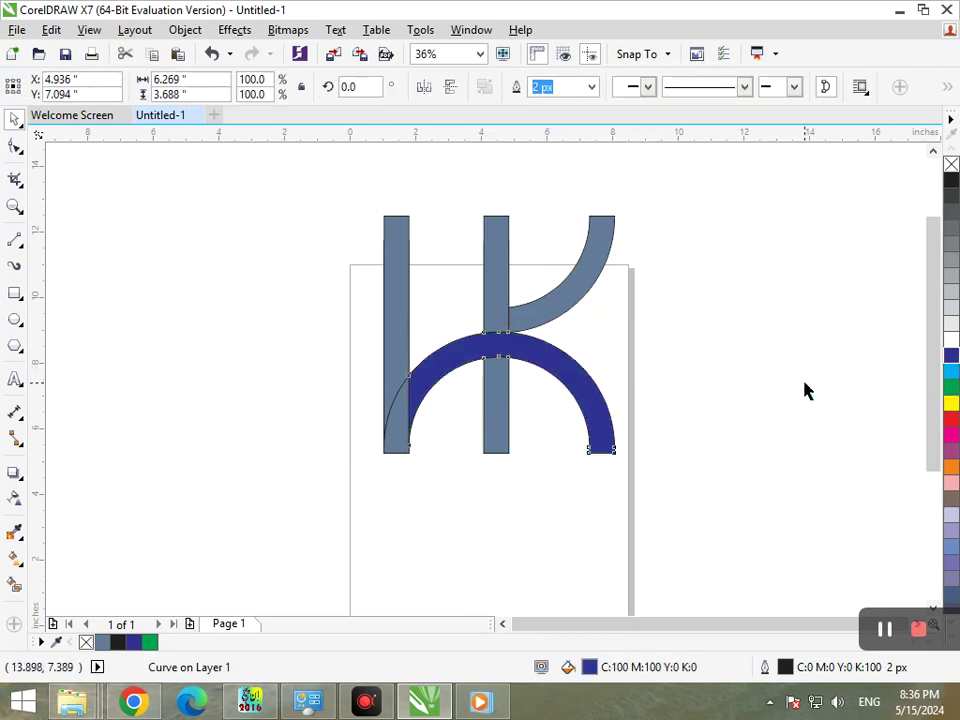
# Fill the lower arch and its overlap with the left bar dark blue C:100 M:100 Y:0 K:0, with a matching outline
pyautogui.click(451, 429)
pyautogui.moveTo(410, 431); pyautogui.dragTo(392, 469)
pyautogui.hotkey('ctrl', 'z')
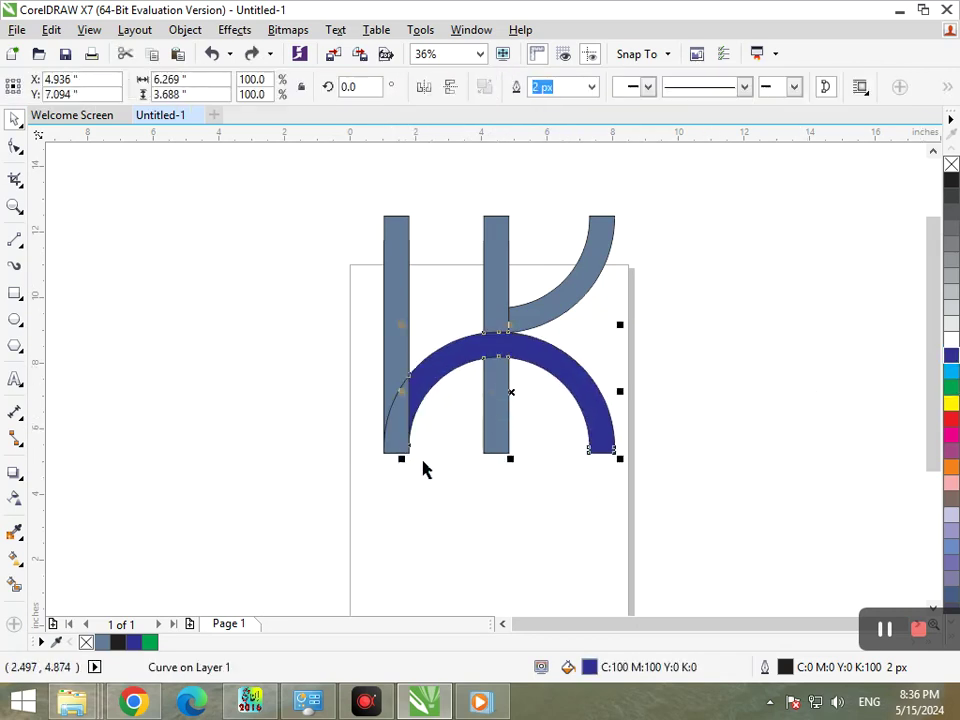
pyautogui.keyDown('shift'); pyautogui.click(394, 448); pyautogui.keyUp('shift')
pyautogui.click(951, 358)
pyautogui.rightClick(951, 358)
pyautogui.click(707, 446)
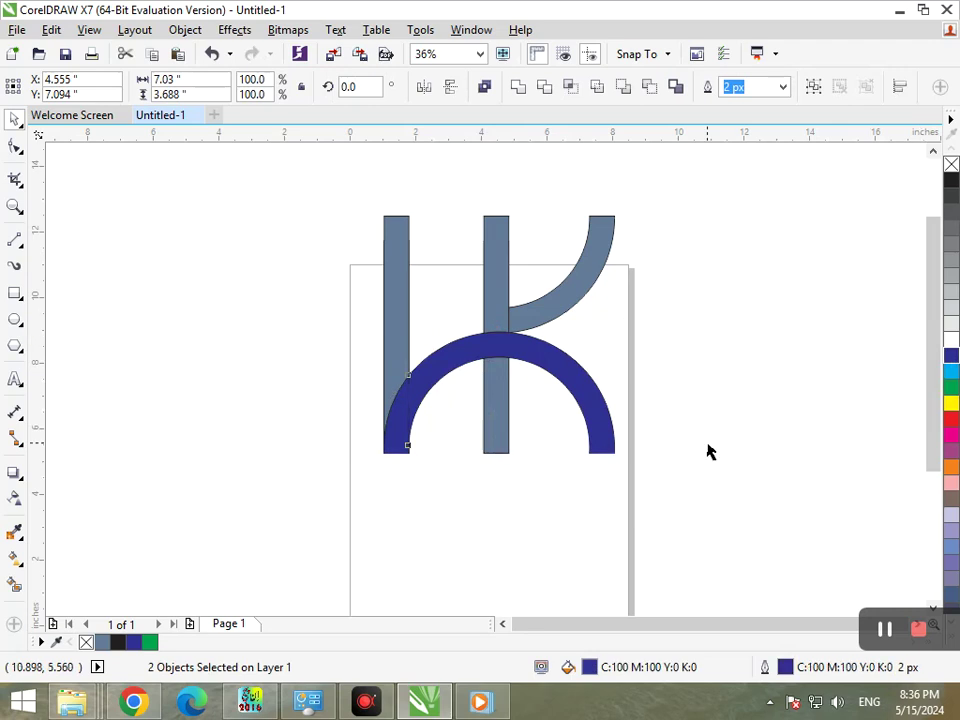
# Recolour the upper and lower segments of the middle bar green C:100 M:0 Y:100 K:0, fill and outline
pyautogui.moveTo(493, 298); pyautogui.dragTo(431, 302)
pyautogui.hotkey('ctrl', 'z')
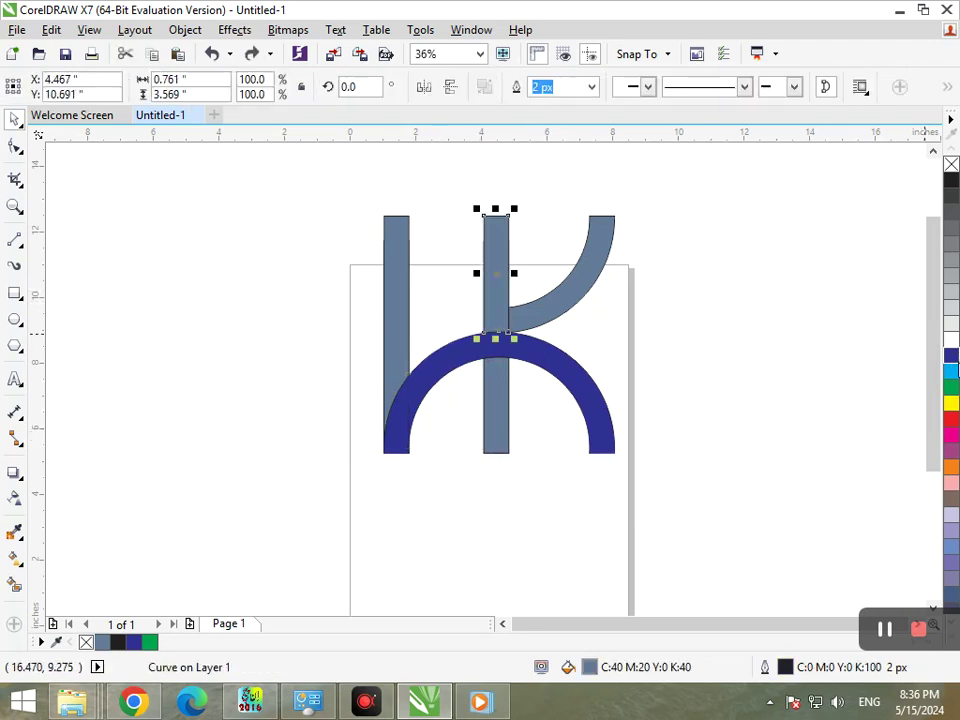
pyautogui.click(953, 392)
pyautogui.click(540, 414)
pyautogui.click(497, 439)
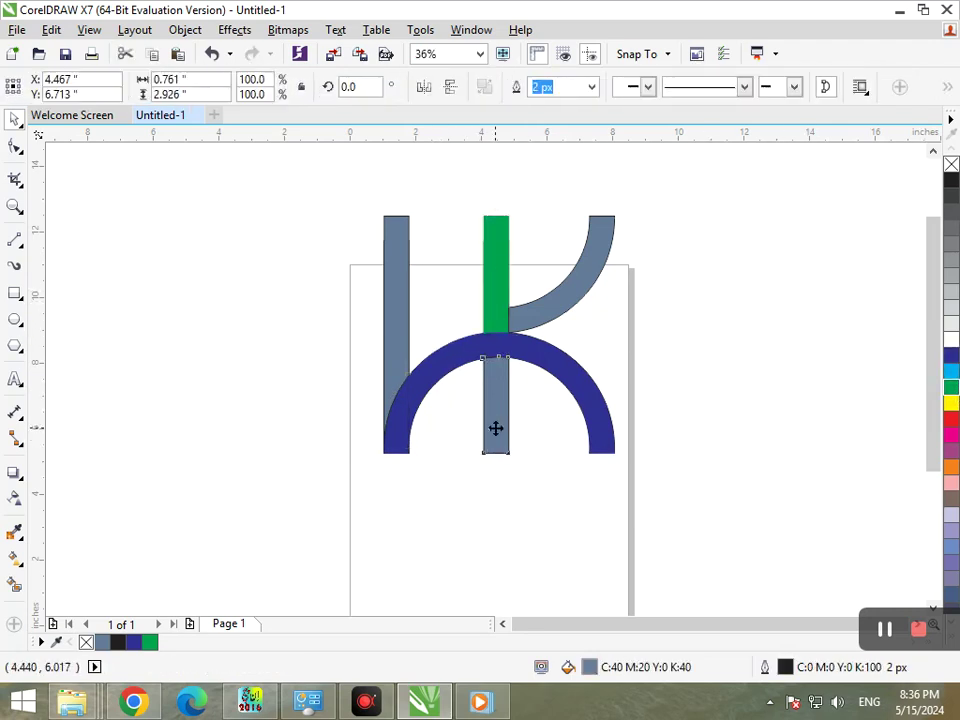
pyautogui.click(951, 387)
pyautogui.click(418, 358)
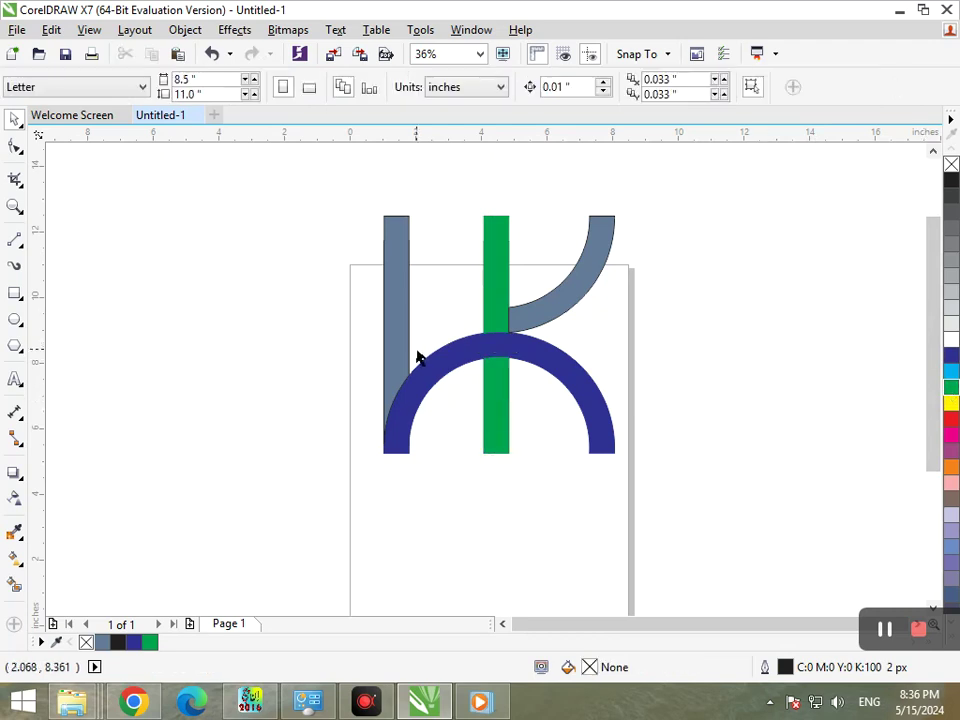
# Fill the left bar green C:100 M:0 Y:100 K:0 and the upper curved arm yellow
pyautogui.click(405, 342)
pyautogui.click(953, 392)
pyautogui.click(716, 297)
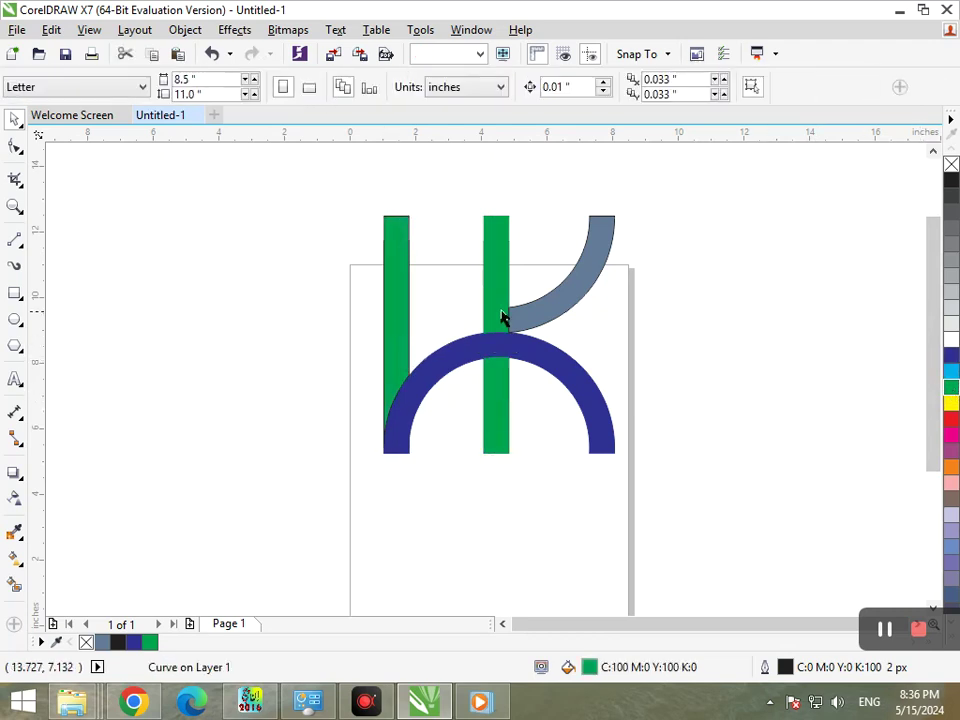
pyautogui.click(545, 312)
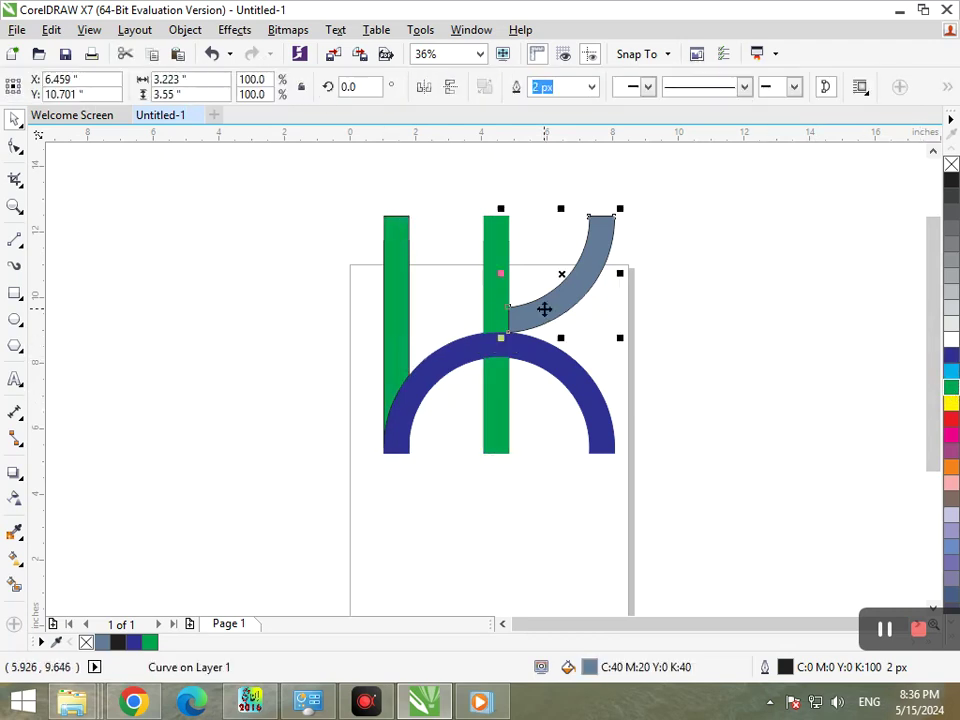
pyautogui.click(953, 405)
pyautogui.click(581, 364)
pyautogui.scroll(-3, 581, 364)
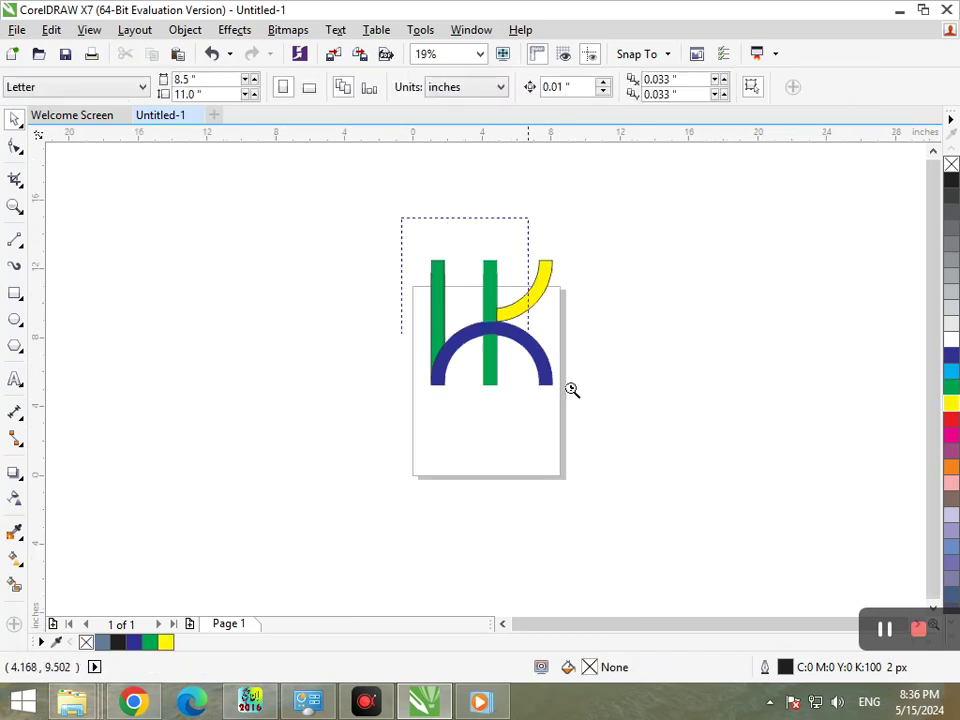
# Group the left bar with the two segments of the middle bar
pyautogui.scroll(3, 570, 388)
pyautogui.moveTo(408, 332); pyautogui.dragTo(355, 335)
pyautogui.hotkey('ctrl', 'z')
pyautogui.keyDown('shift'); pyautogui.click(412, 470); pyautogui.keyUp('shift')
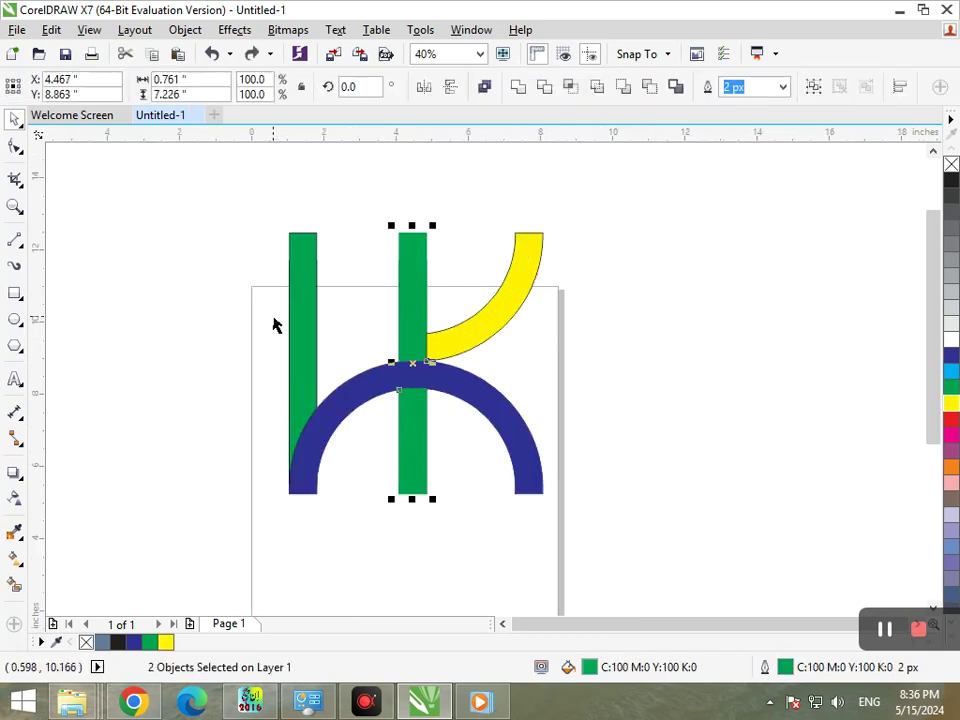
pyautogui.keyDown('shift'); pyautogui.click(303, 336); pyautogui.keyUp('shift')
pyautogui.hotkey('ctrl', 'g')
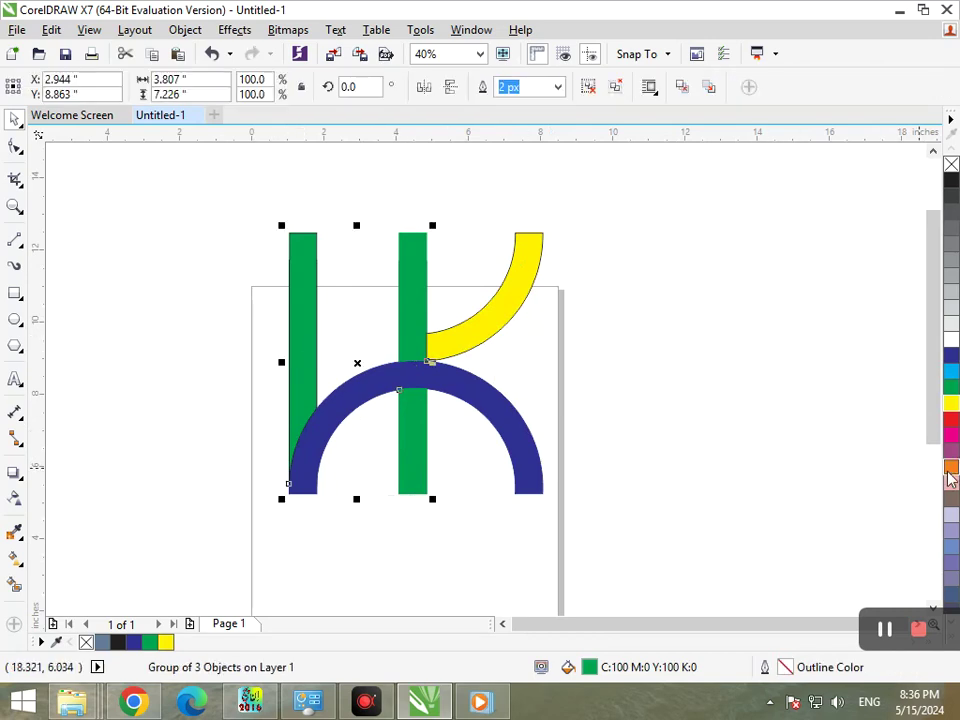
# Recolour the fill and outline of the bar group orange C:0 M:60 Y:100 K:0
pyautogui.click(949, 467)
pyautogui.rightClick(949, 467)
pyautogui.click(820, 451)
pyautogui.rightClick(450, 382)
pyautogui.click(581, 364)
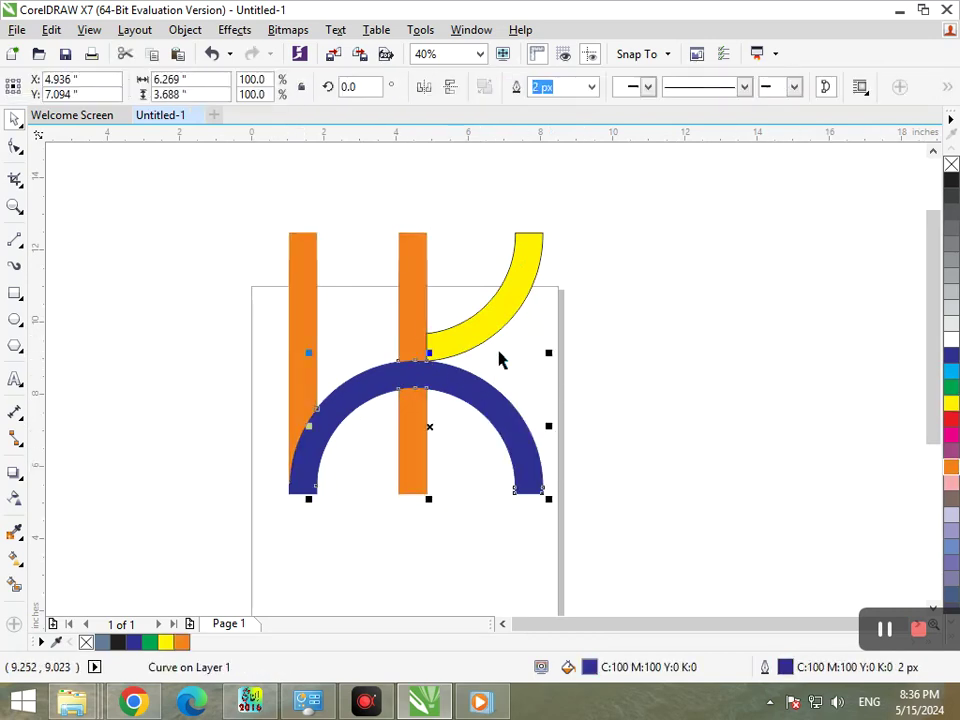
# Move the whole logo onto the empty area to the left of the page
pyautogui.scroll(-1, 447, 367)
pyautogui.moveTo(377, 223); pyautogui.dragTo(656, 440)
pyautogui.moveTo(489, 347); pyautogui.dragTo(103, 257)
pyautogui.press('Escape')
pyautogui.press('F2')
pyautogui.moveTo(64, 193); pyautogui.dragTo(238, 350)
# Recolour the fill and outline of the bar group red C:0 M:100 Y:100 K:0
pyautogui.click(506, 493)
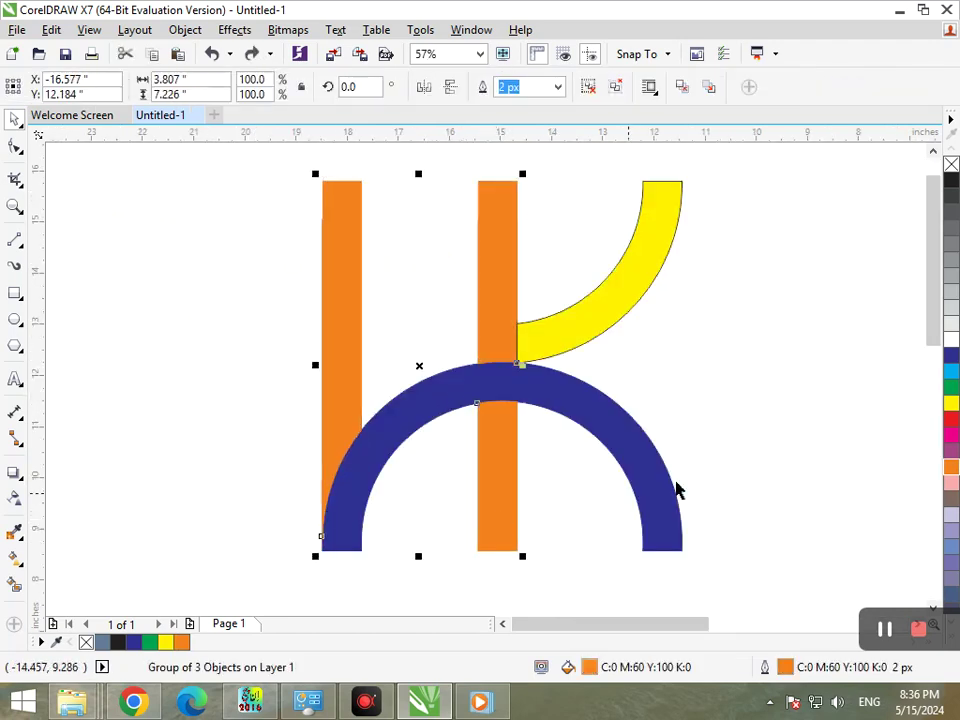
pyautogui.click(952, 420)
pyautogui.click(746, 429)
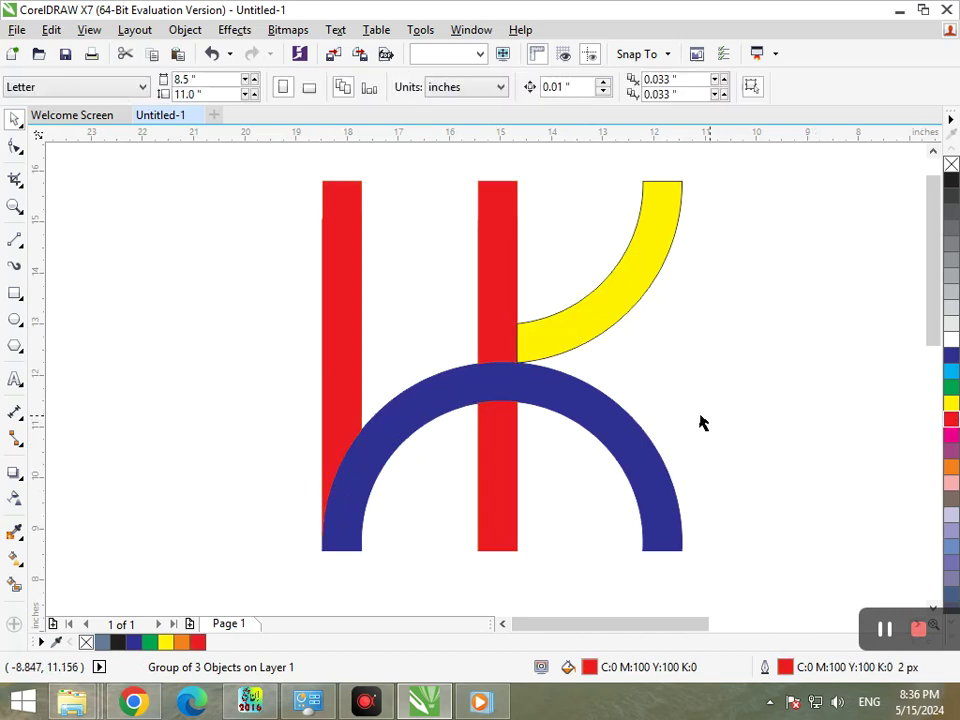
# Scale the whole logo down proportionally to 82.5%
pyautogui.press('F3')
pyautogui.moveTo(146, 244); pyautogui.dragTo(292, 385)
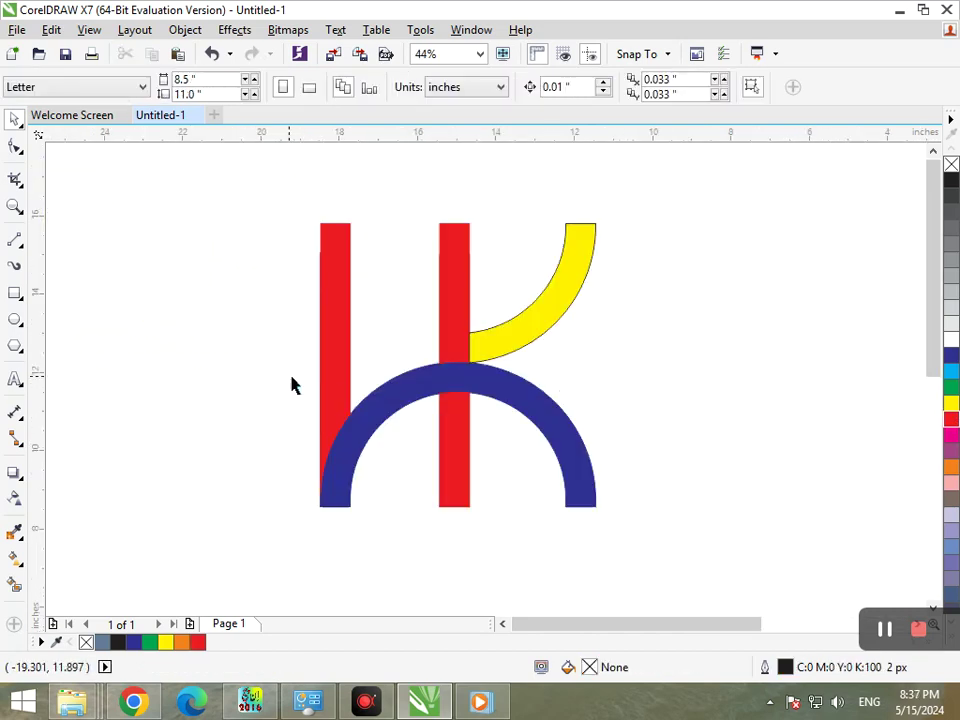
pyautogui.moveTo(273, 175); pyautogui.dragTo(639, 527)
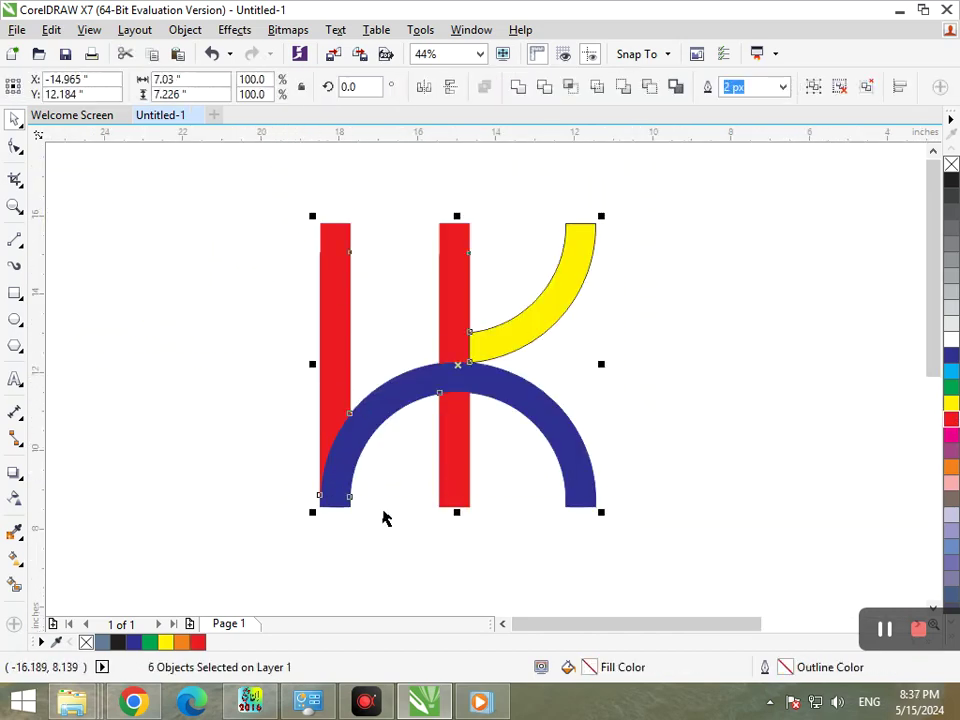
pyautogui.moveTo(316, 511); pyautogui.dragTo(338, 488)
pyautogui.moveTo(458, 460)
pyautogui.mouseDown()
pyautogui.moveTo(493, 467)
pyautogui.moveTo(492, 530)
pyautogui.moveTo(453, 480)
pyautogui.mouseUp()
# Change the red bar group to green
pyautogui.click(545, 501)
pyautogui.click(951, 389)
pyautogui.click(578, 394)
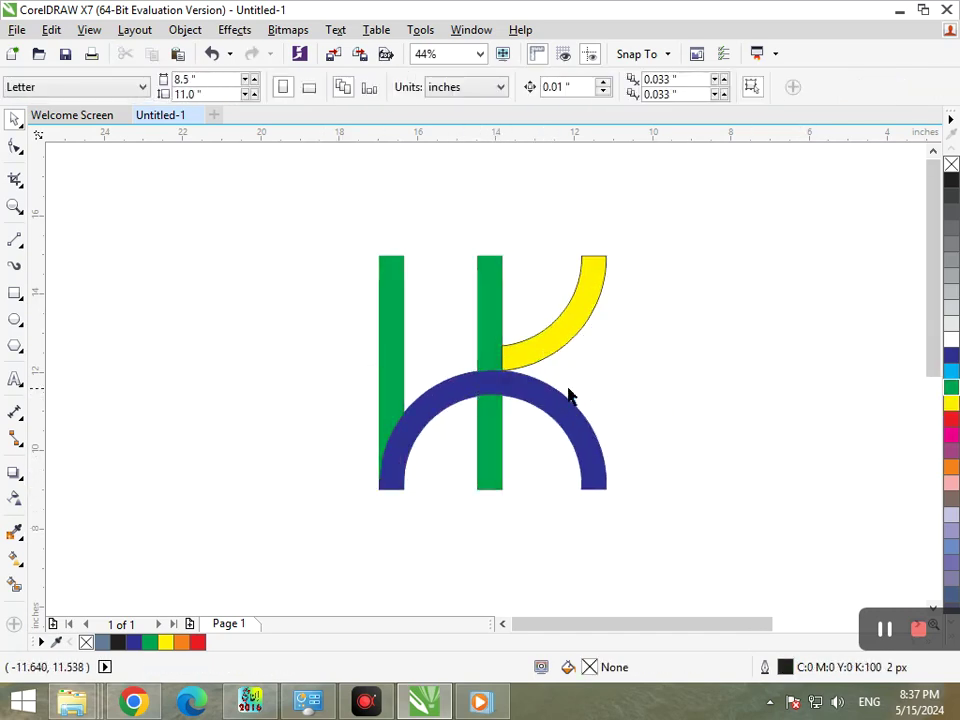
# Examine the junction of the middle bar, curved arm and arch up close
pyautogui.click(534, 354)
pyautogui.click(646, 383)
pyautogui.press('F2')
pyautogui.moveTo(469, 323); pyautogui.dragTo(560, 404)
pyautogui.moveTo(497, 384); pyautogui.dragTo(496, 381)
pyautogui.press('F2')
pyautogui.moveTo(441, 346)
pyautogui.mouseDown()
pyautogui.moveTo(472, 384)
pyautogui.moveTo(511, 401)
pyautogui.mouseUp()
pyautogui.click(540, 387)
# Recolour the curved arm cyan and the lower arch red C:0 M:100 Y:100 K:0, with matching outlines
pyautogui.click(516, 360)
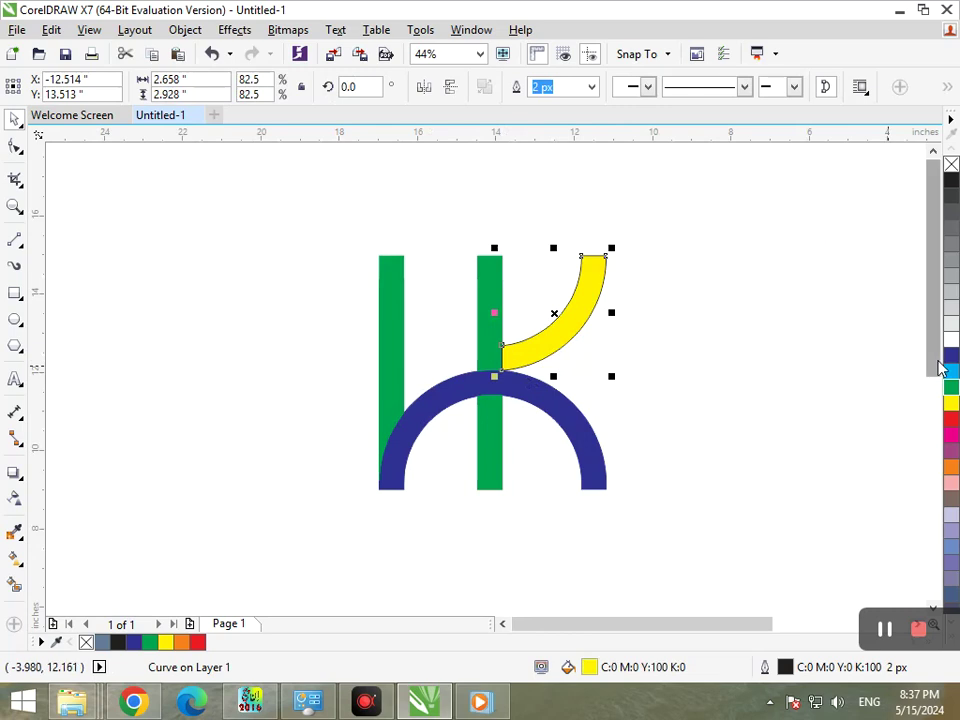
pyautogui.click(949, 377)
pyautogui.press('Escape')
pyautogui.click(523, 399)
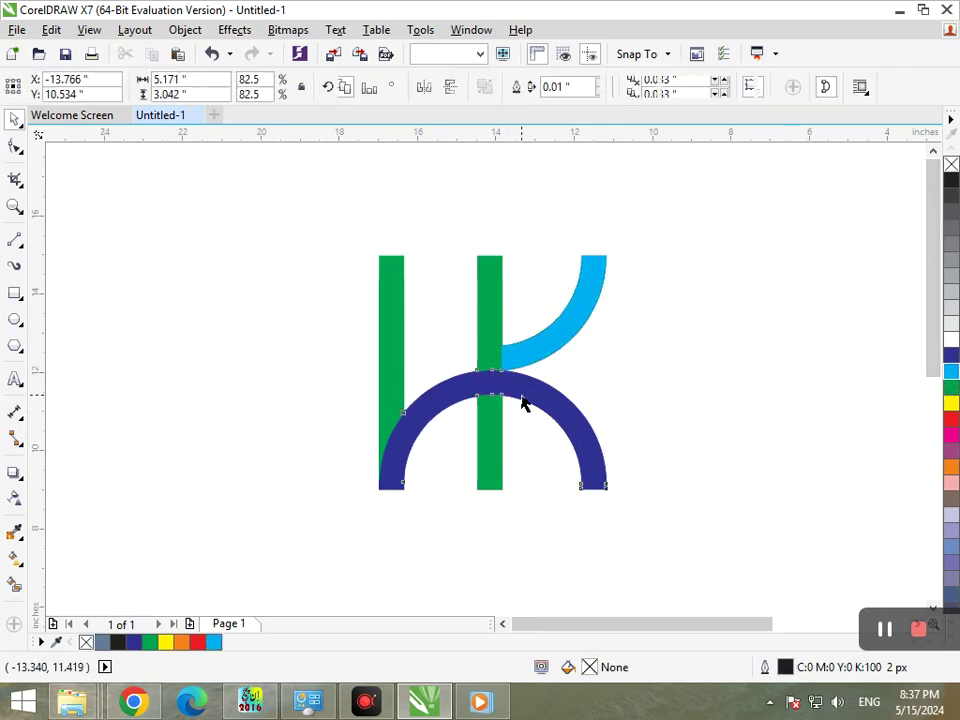
pyautogui.click(951, 419)
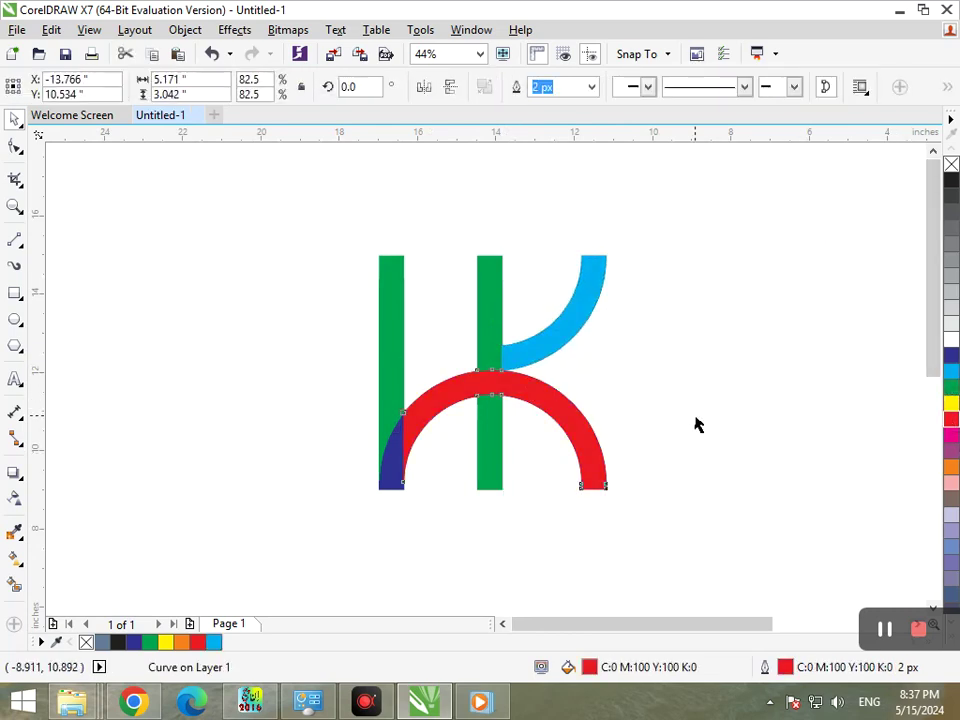
# Weld the dark blue piece at the foot of the left bar to the red arch
pyautogui.press('Escape')
pyautogui.click(393, 470)
pyautogui.keyDown('shift'); pyautogui.click(427, 416); pyautogui.keyUp('shift')
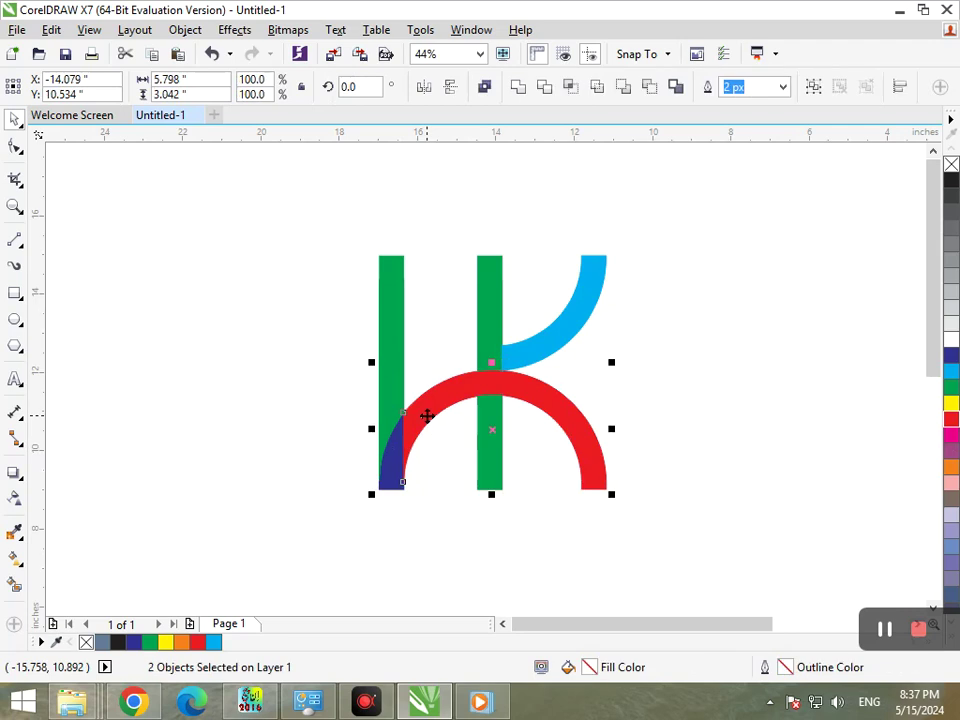
pyautogui.click(519, 89)
# Try yellow on the welded arch, then give it a green C:100 M:0 Y:100 K:0 fill and outline
pyautogui.click(950, 404)
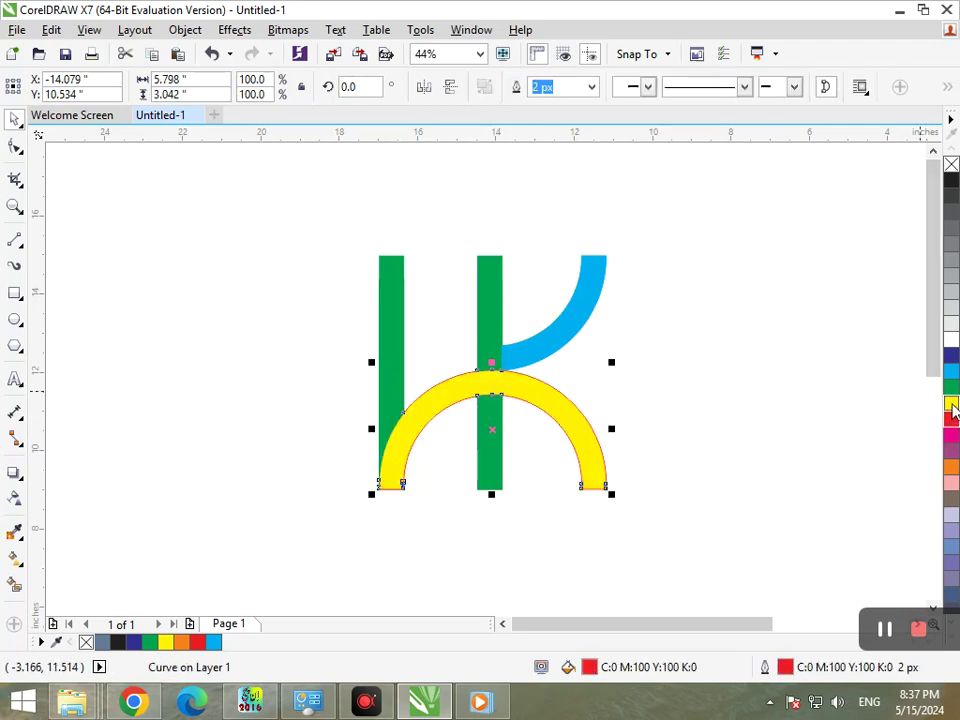
pyautogui.click(951, 387)
pyautogui.rightClick(951, 387)
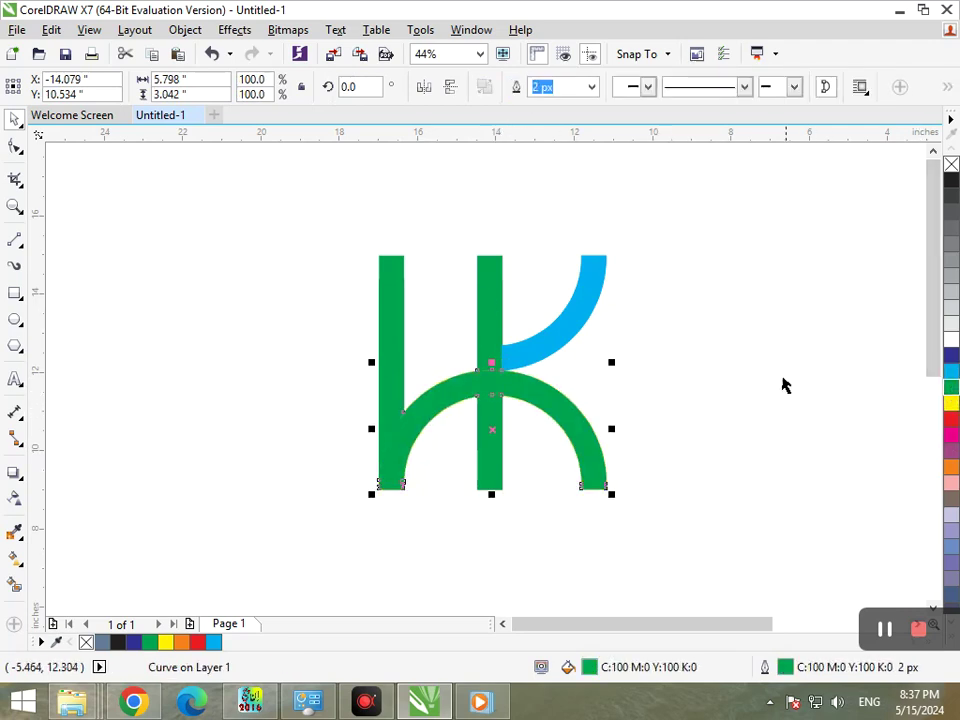
pyautogui.click(810, 375)
# Give the upper curved arm a dark blue fill and outline
pyautogui.moveTo(536, 360)
pyautogui.mouseDown()
pyautogui.moveTo(564, 347)
pyautogui.moveTo(537, 352)
pyautogui.mouseUp()
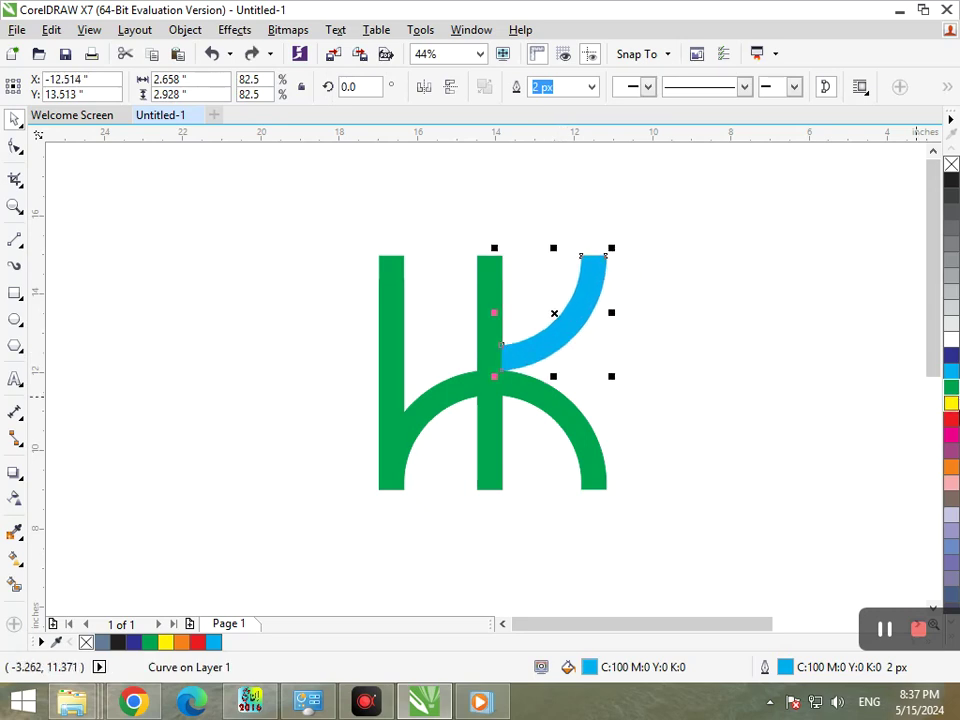
pyautogui.click(951, 358)
pyautogui.rightClick(951, 358)
pyautogui.click(760, 400)
# Recolour the fill and outline of the bar group dark blue C:100 M:100 Y:0 K:0
pyautogui.moveTo(497, 435); pyautogui.dragTo(506, 470)
pyautogui.hotkey('ctrl', 'z')
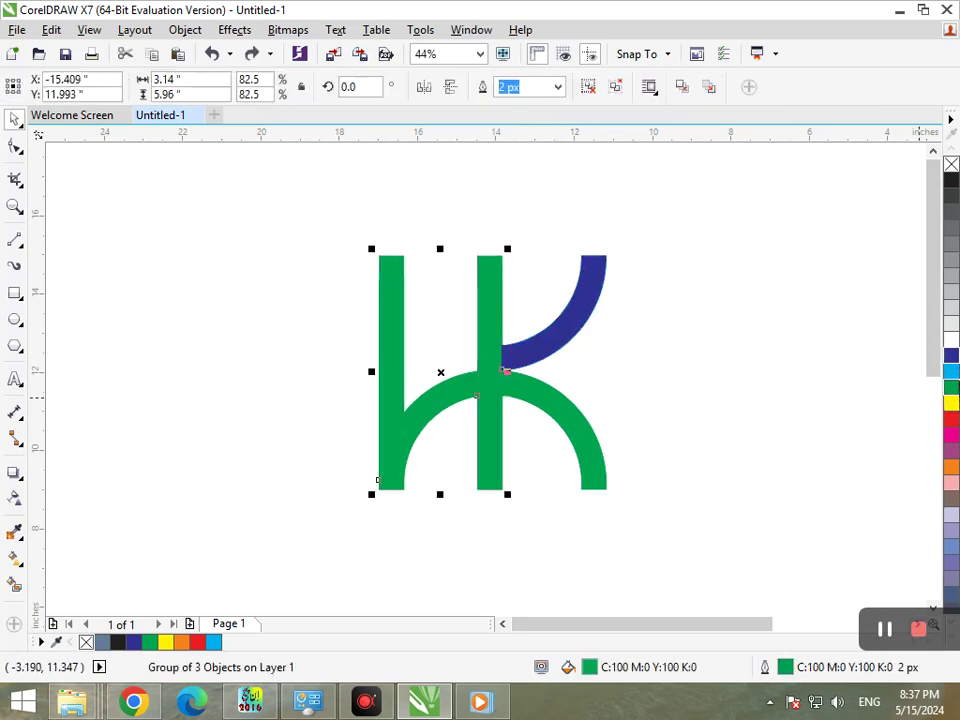
pyautogui.click(951, 358)
pyautogui.click(797, 403)
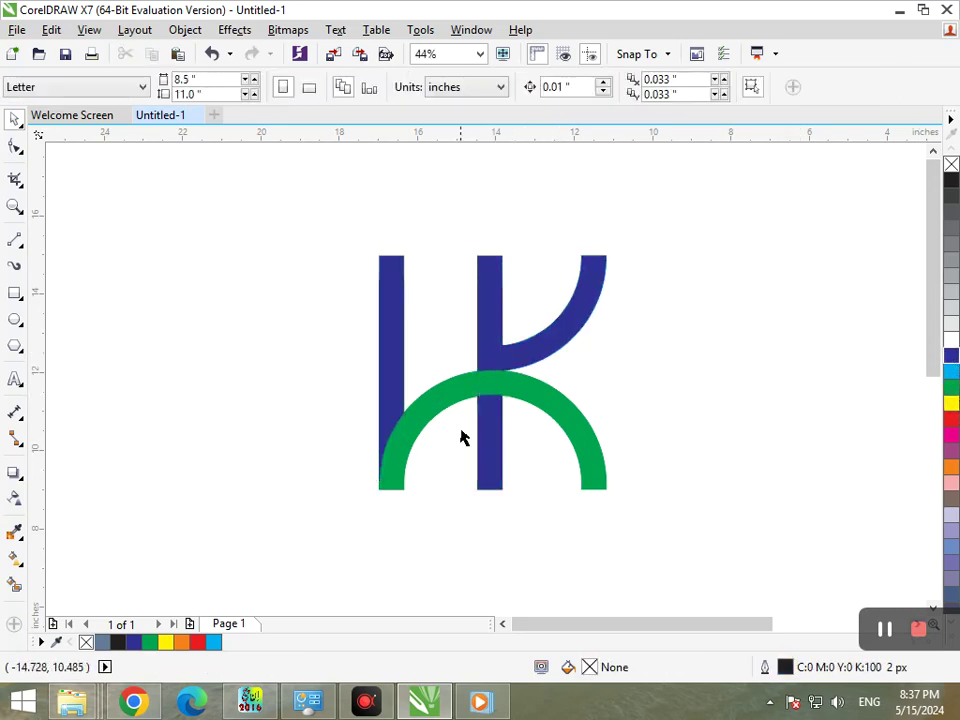
# Recolour the fill and outline of the lower arch red
pyautogui.scroll(-3, 485, 445)
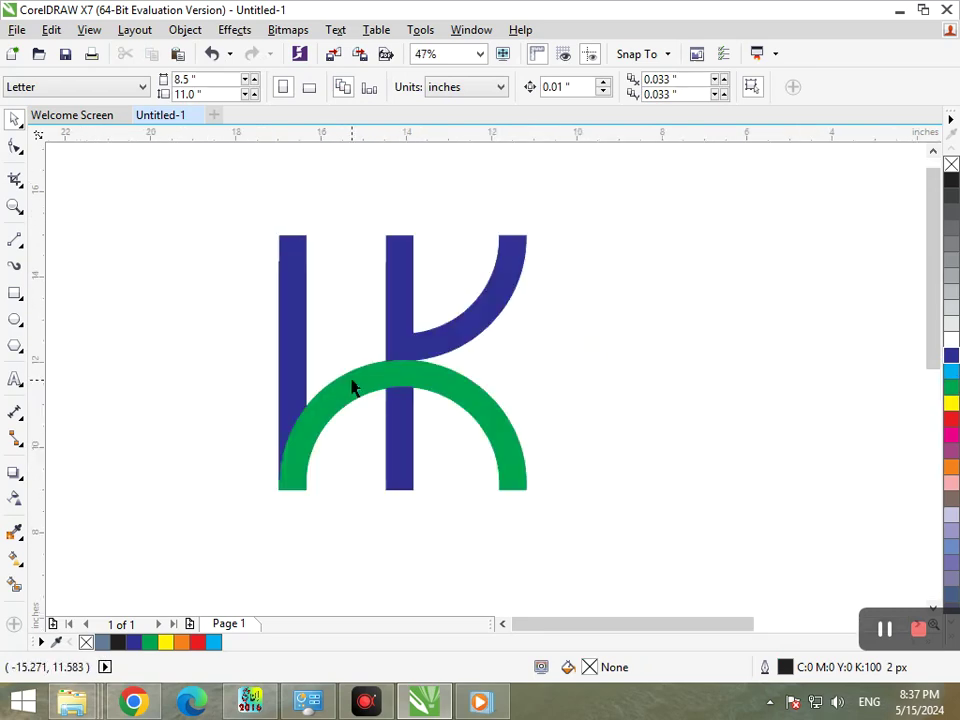
pyautogui.click(352, 388)
pyautogui.click(951, 422)
pyautogui.rightClick(951, 422)
pyautogui.click(444, 426)
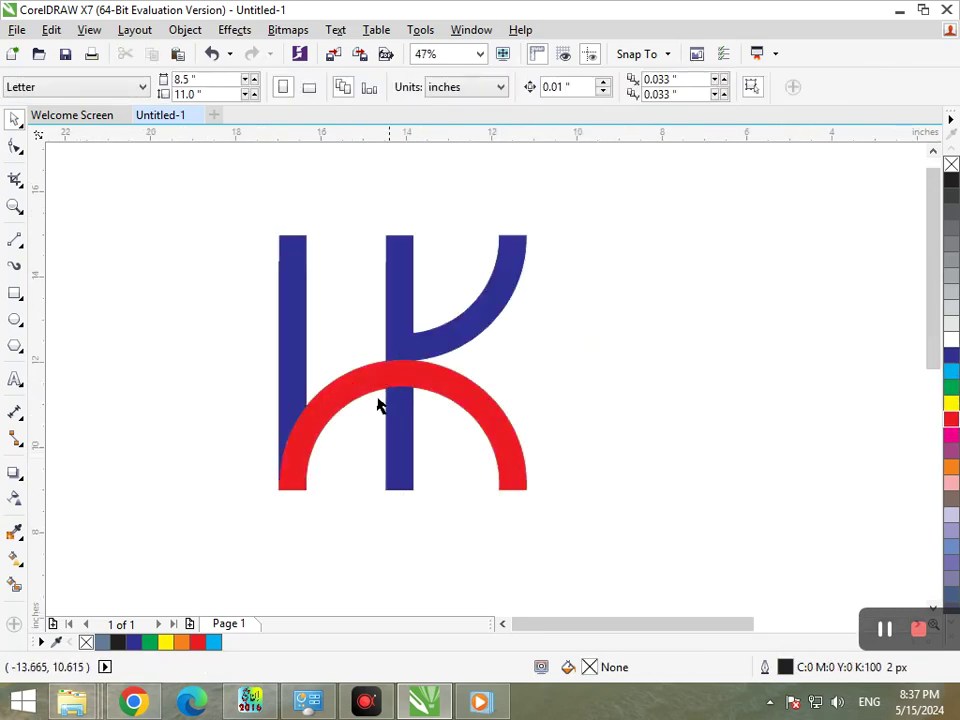
# Recolour the fill and outline of the dark blue bar group green C:100 M:0 Y:100 K:0
pyautogui.press('F3')
pyautogui.scroll(4, 180, 228)
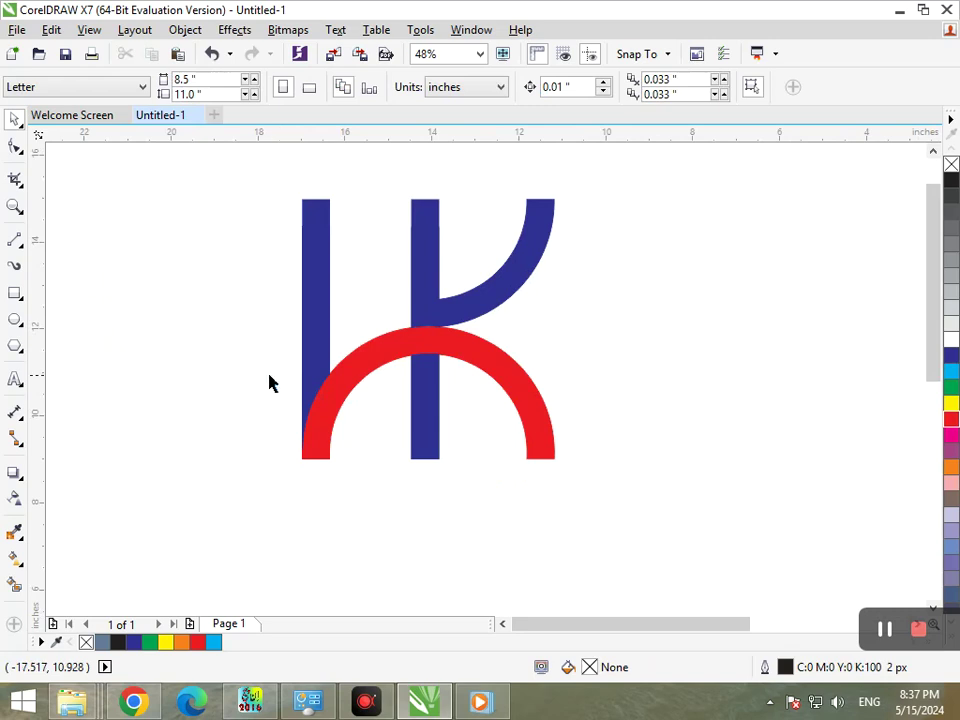
pyautogui.click(438, 432)
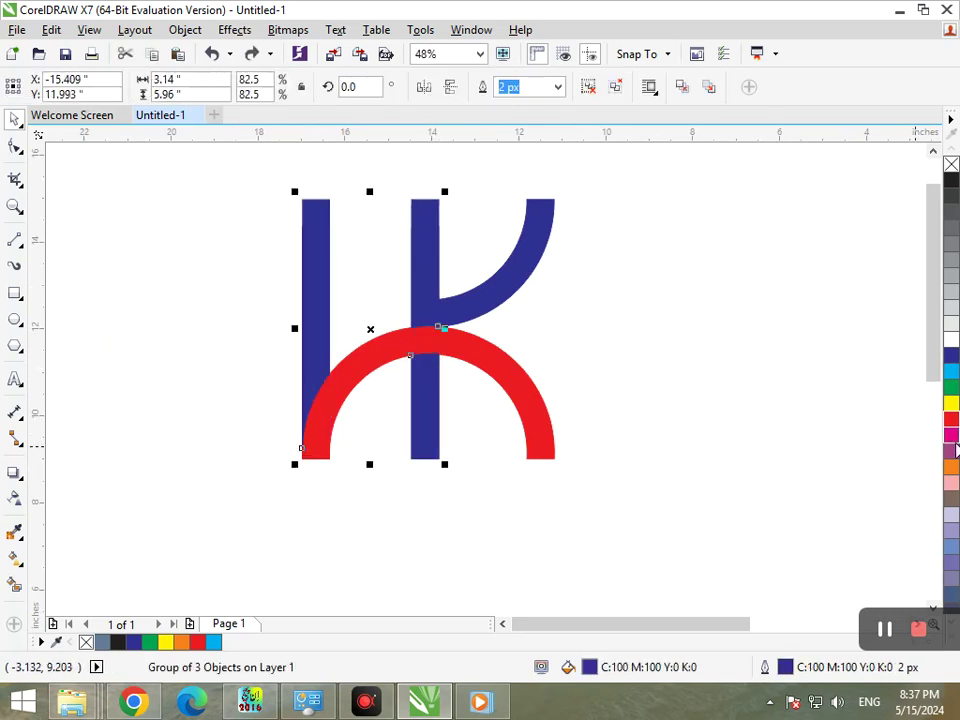
pyautogui.click(951, 392)
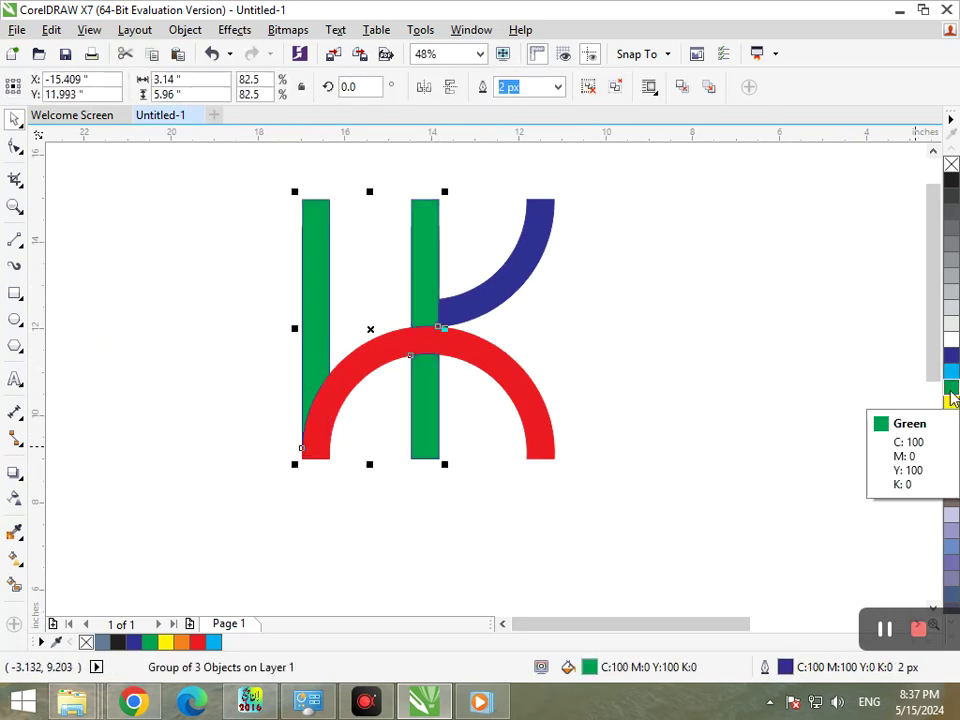
pyautogui.click(629, 436)
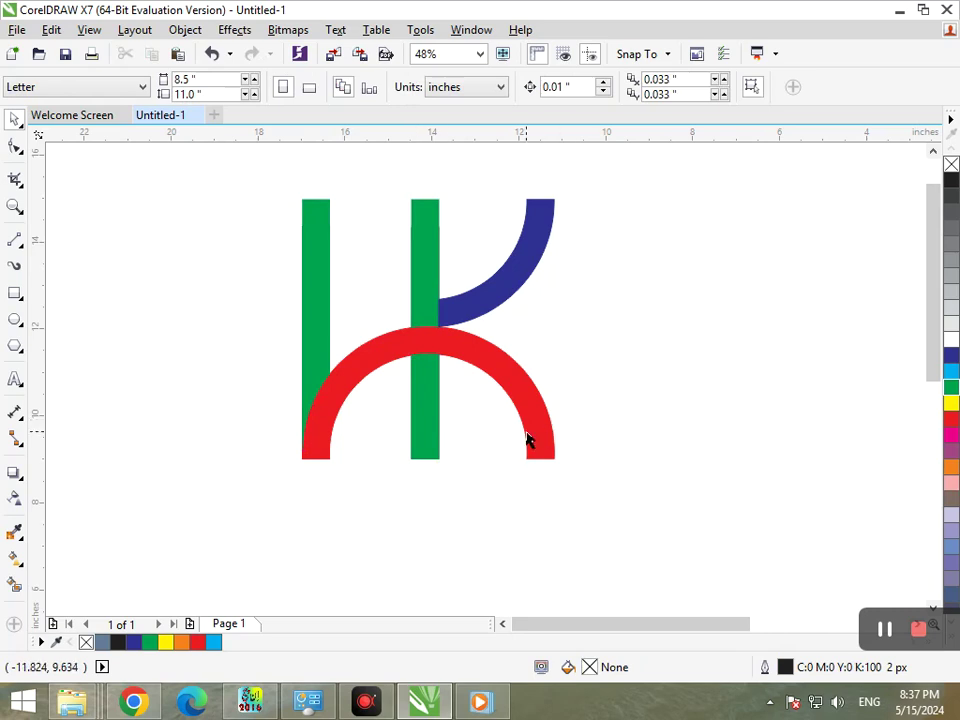
# Try a one-step outside contour on the green bar group with an offset of about 2.145 inches
pyautogui.moveTo(312, 349); pyautogui.dragTo(211, 355)
pyautogui.hotkey('ctrl', 'z')
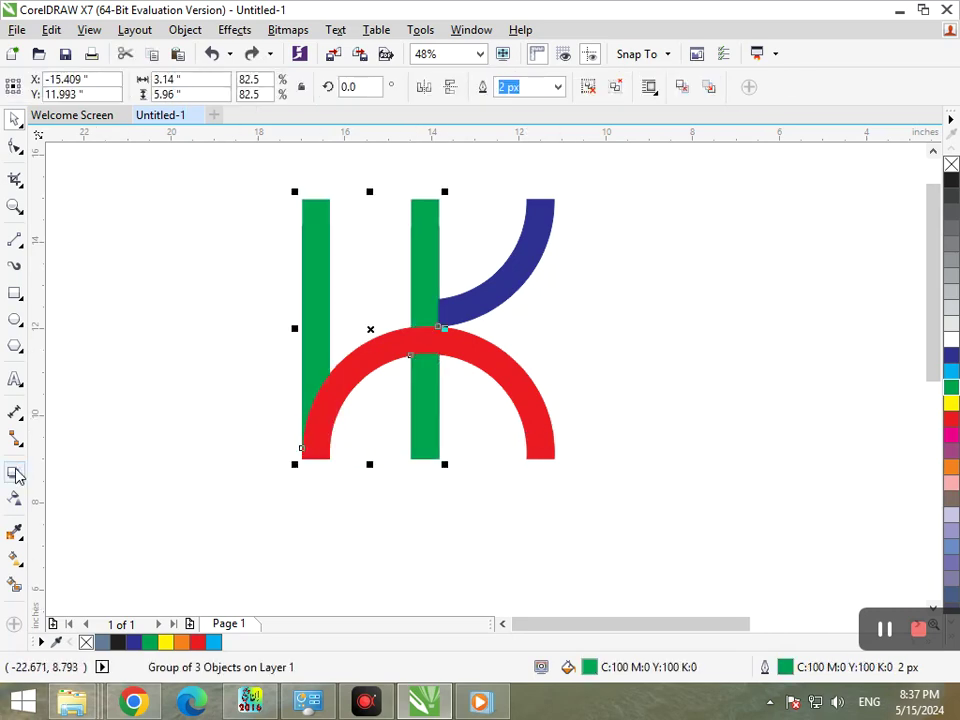
pyautogui.click(16, 476)
pyautogui.click(75, 491)
pyautogui.moveTo(317, 259); pyautogui.dragTo(318, 296)
pyautogui.moveTo(470, 328); pyautogui.dragTo(460, 380)
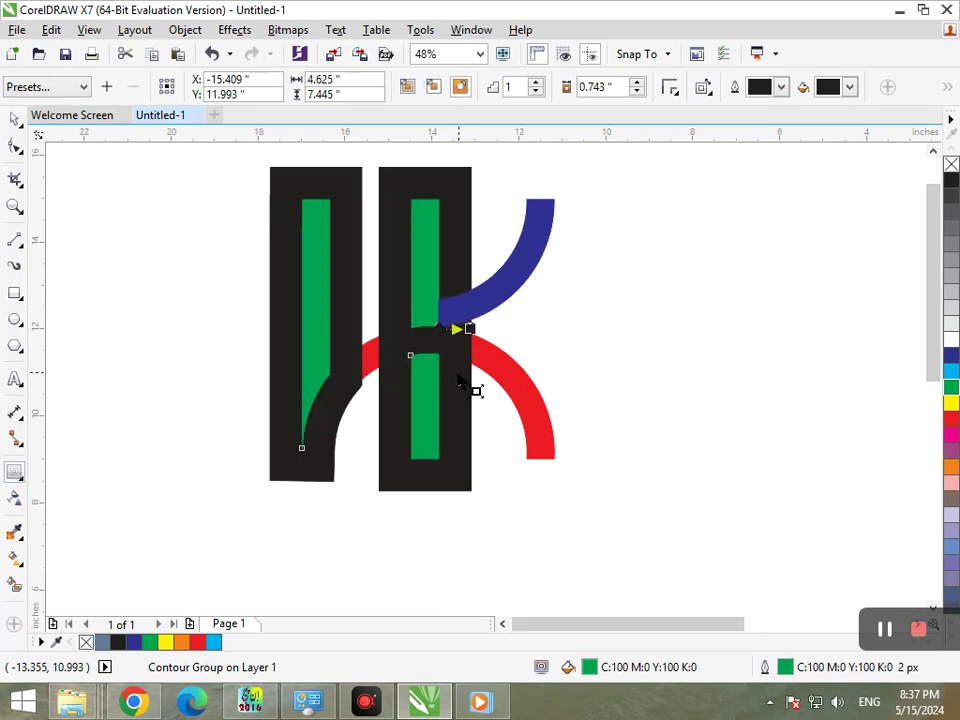
pyautogui.moveTo(540, 420)
pyautogui.mouseDown()
pyautogui.moveTo(531, 418)
pyautogui.moveTo(546, 454)
pyautogui.moveTo(533, 425)
pyautogui.mouseUp()
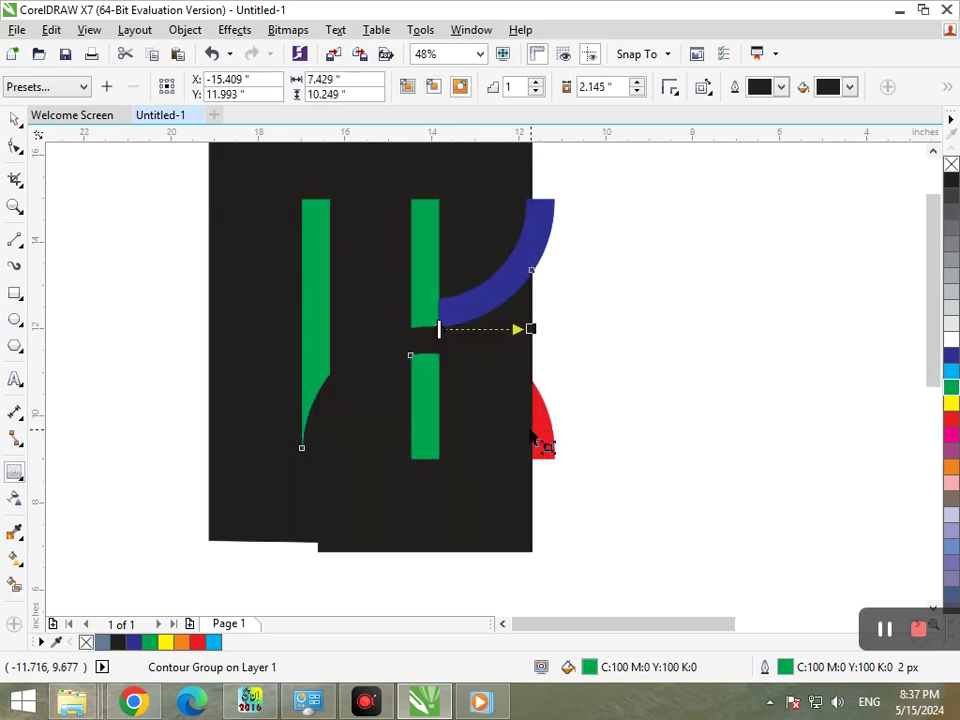
pyautogui.hotkey('ctrl', 'z')
# Change the green bar group's contour to a one-step inside contour with an offset of about 0.13 inches
pyautogui.moveTo(386, 357); pyautogui.dragTo(250, 315)
pyautogui.click(521, 381)
pyautogui.click(510, 378)
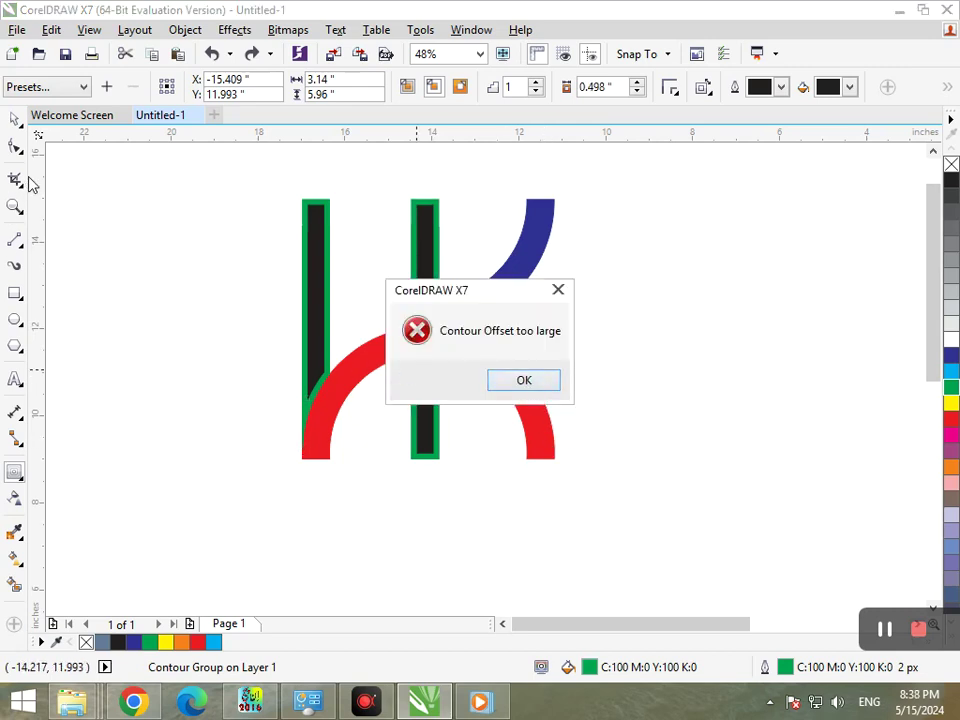
pyautogui.click(523, 379)
pyautogui.click(14, 119)
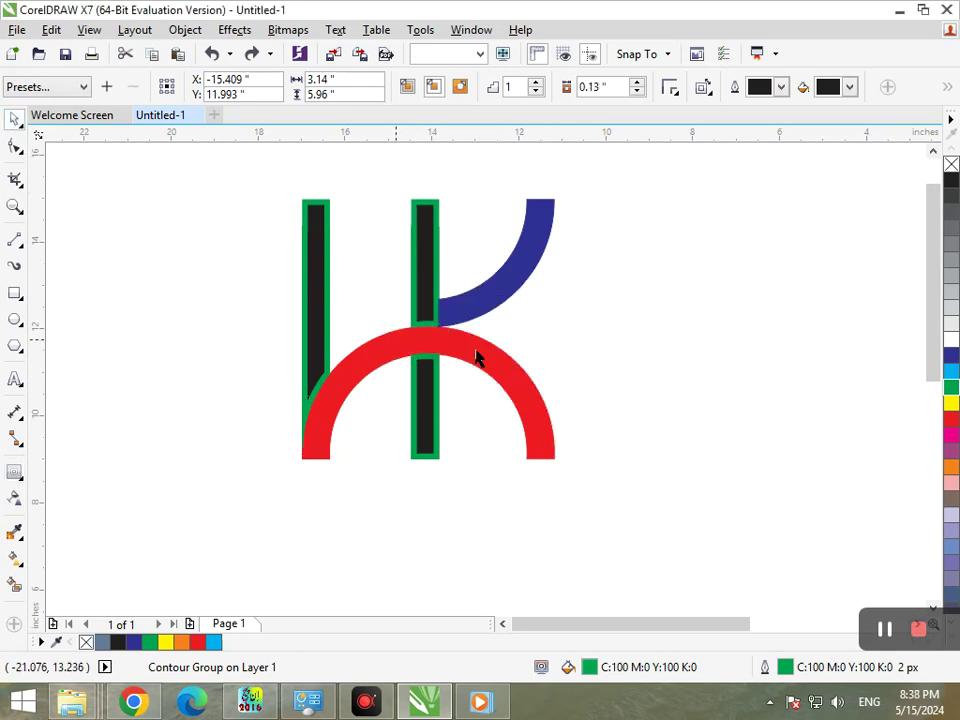
# Convert the outline of the red lower arch to a separate object
pyautogui.click(440, 367)
pyautogui.moveTo(415, 333); pyautogui.dragTo(373, 402)
pyautogui.hotkey('ctrl', 'z')
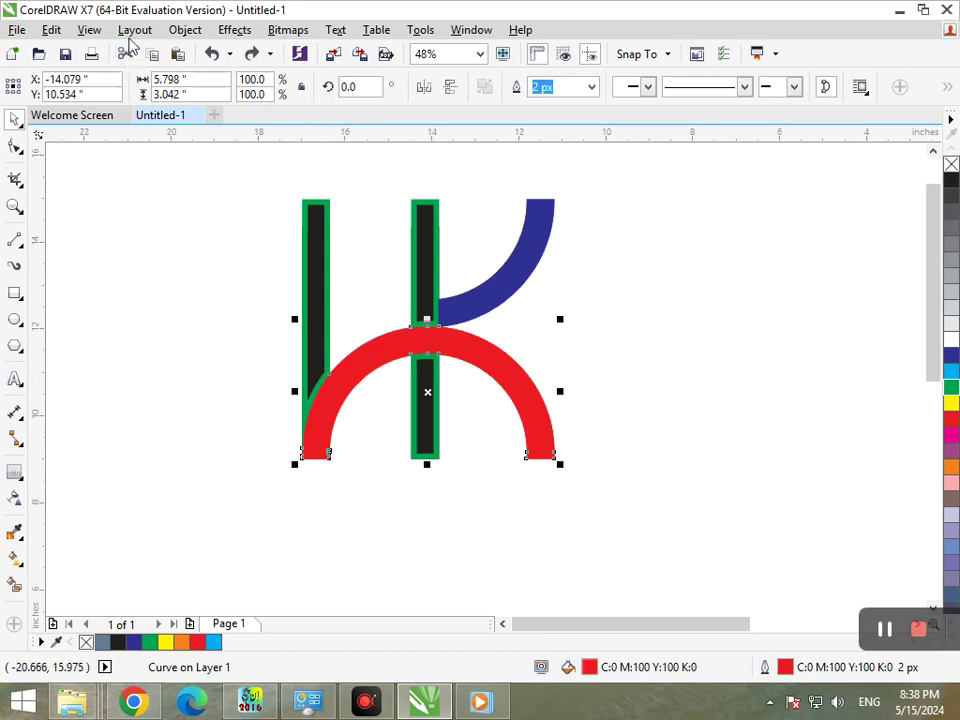
pyautogui.click(185, 29)
pyautogui.click(221, 437)
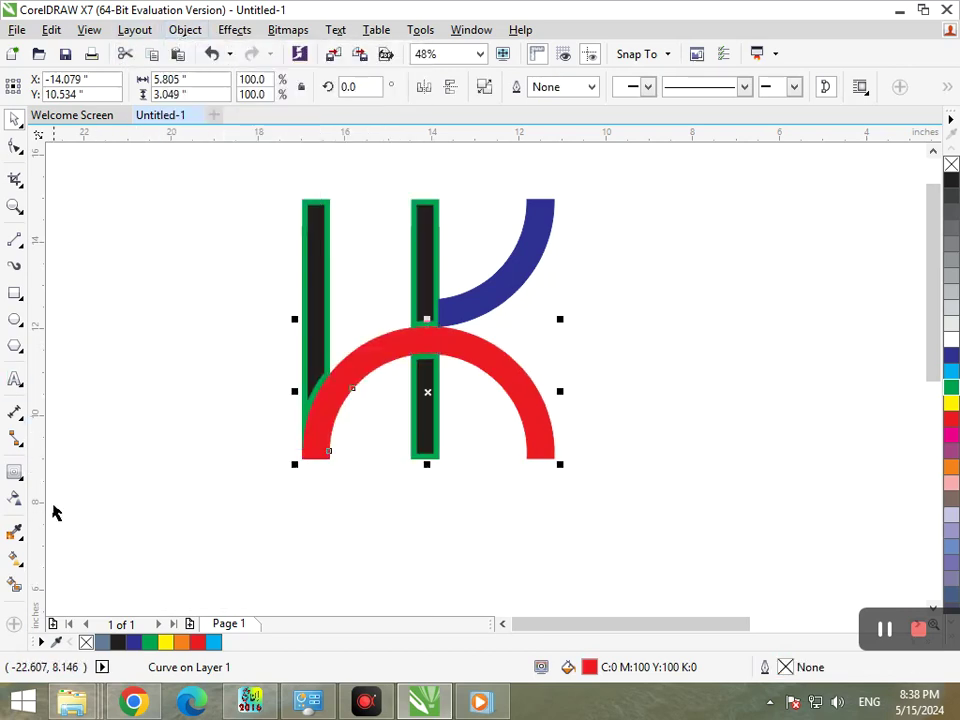
# Try a one-step inside contour on the lower arch's converted outline
pyautogui.click(15, 471)
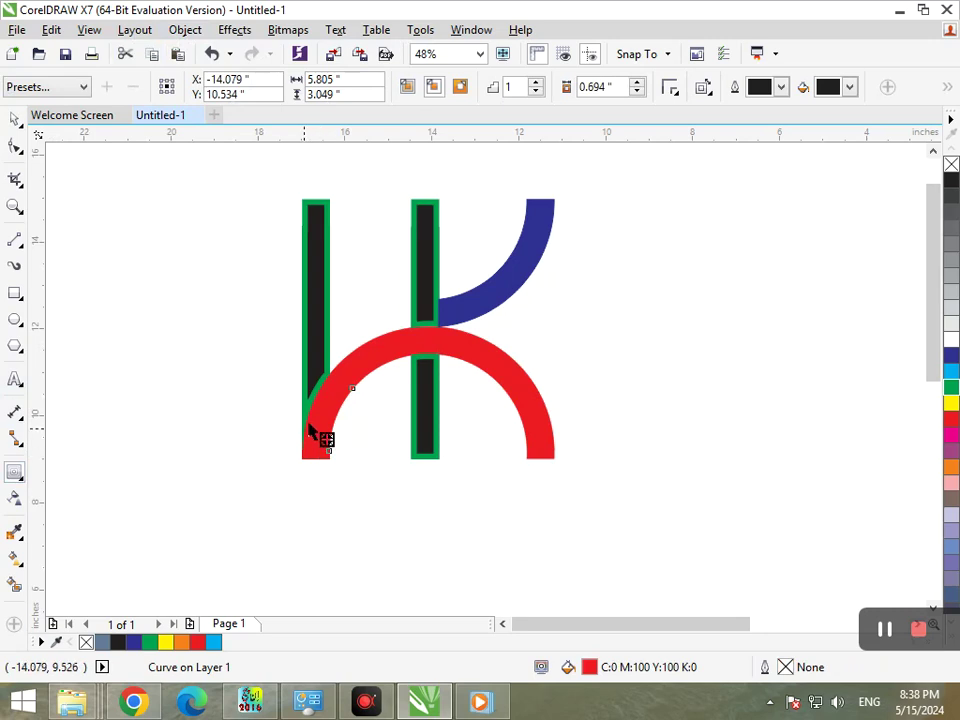
pyautogui.moveTo(310, 430); pyautogui.dragTo(377, 398)
pyautogui.click(521, 381)
pyautogui.click(636, 91)
pyautogui.click(538, 388)
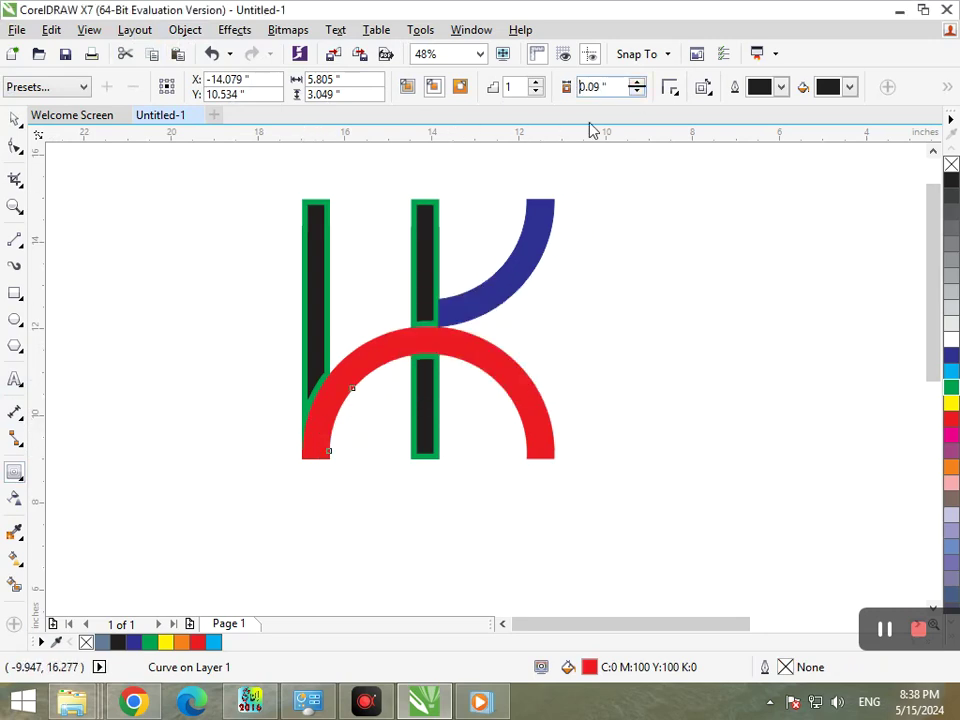
# Set the contour to two steps with a 0.1-inch offset and retry it on the arch's converted outline
pyautogui.click(535, 82)
pyautogui.click(524, 381)
pyautogui.moveTo(521, 422); pyautogui.dragTo(335, 388)
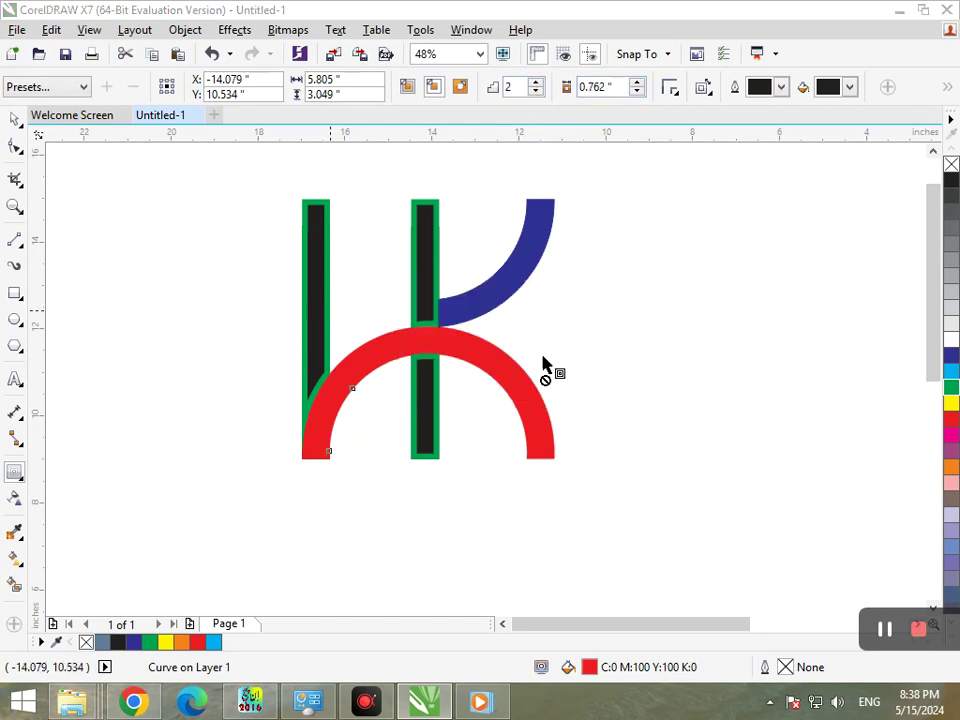
pyautogui.click(523, 379)
pyautogui.click(636, 82)
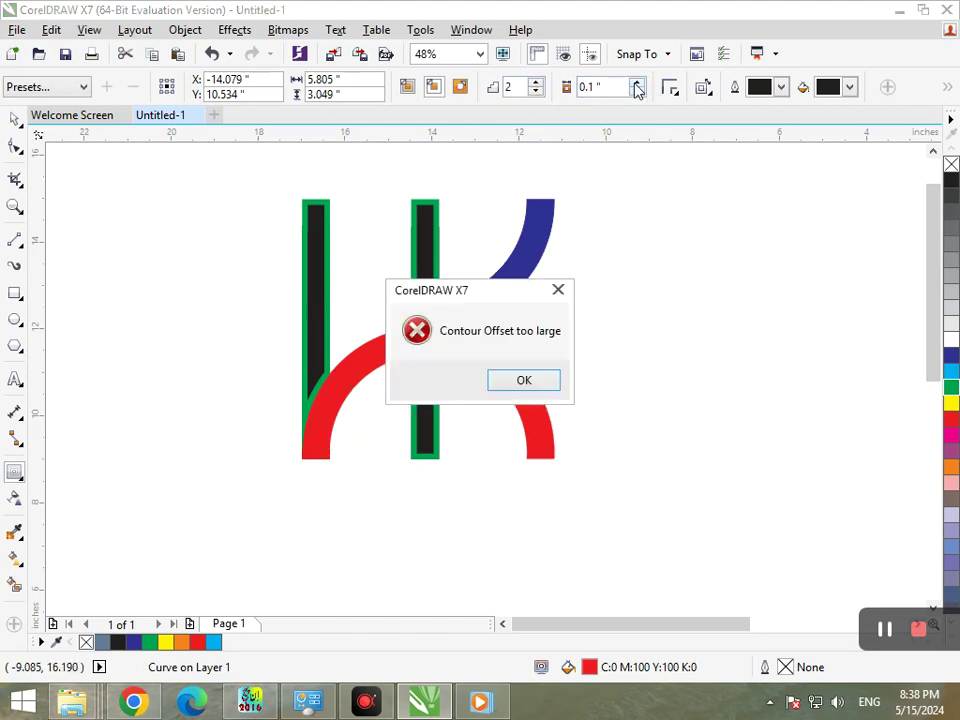
pyautogui.click(496, 387)
pyautogui.moveTo(536, 424); pyautogui.dragTo(352, 387)
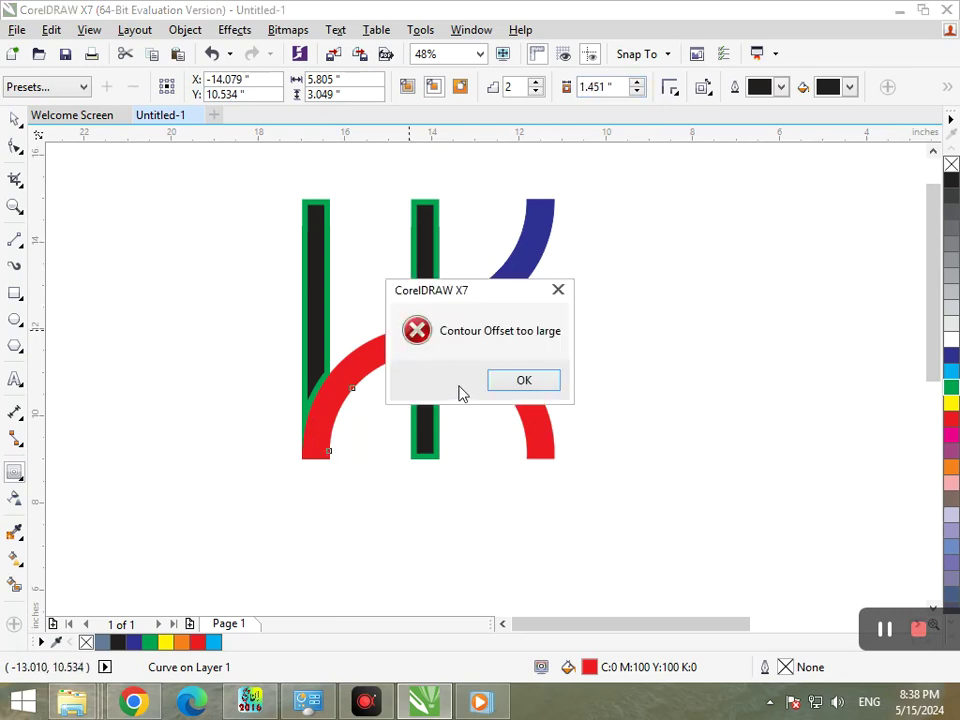
pyautogui.click(524, 380)
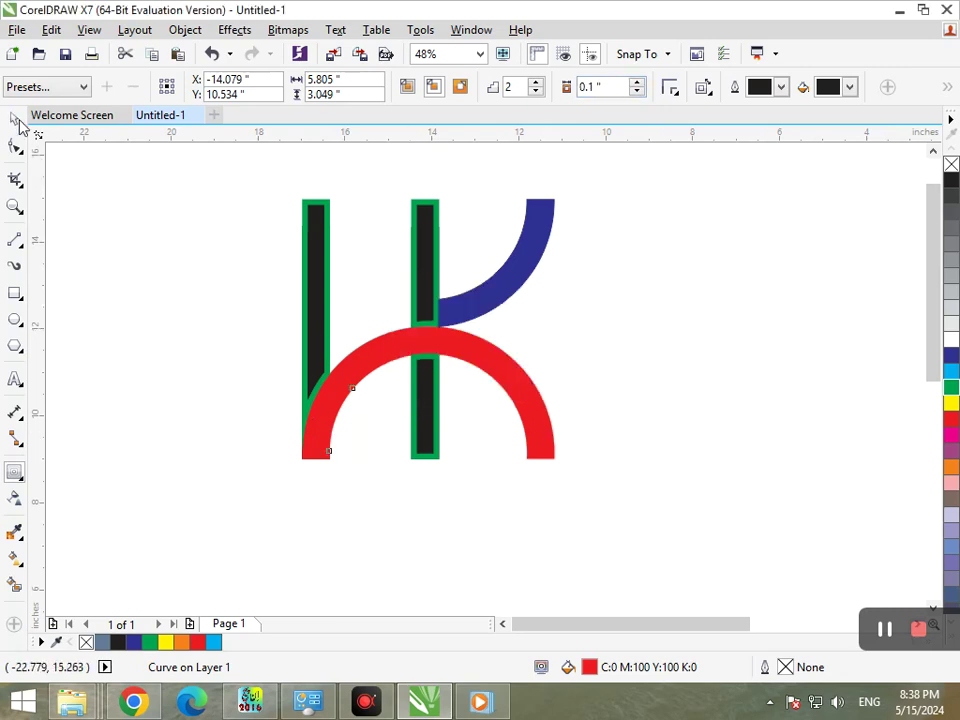
# Apply a two-step inside contour to the red arch itself with an offset of about 0.067 inches
pyautogui.click(15, 119)
pyautogui.click(125, 362)
pyautogui.click(356, 375)
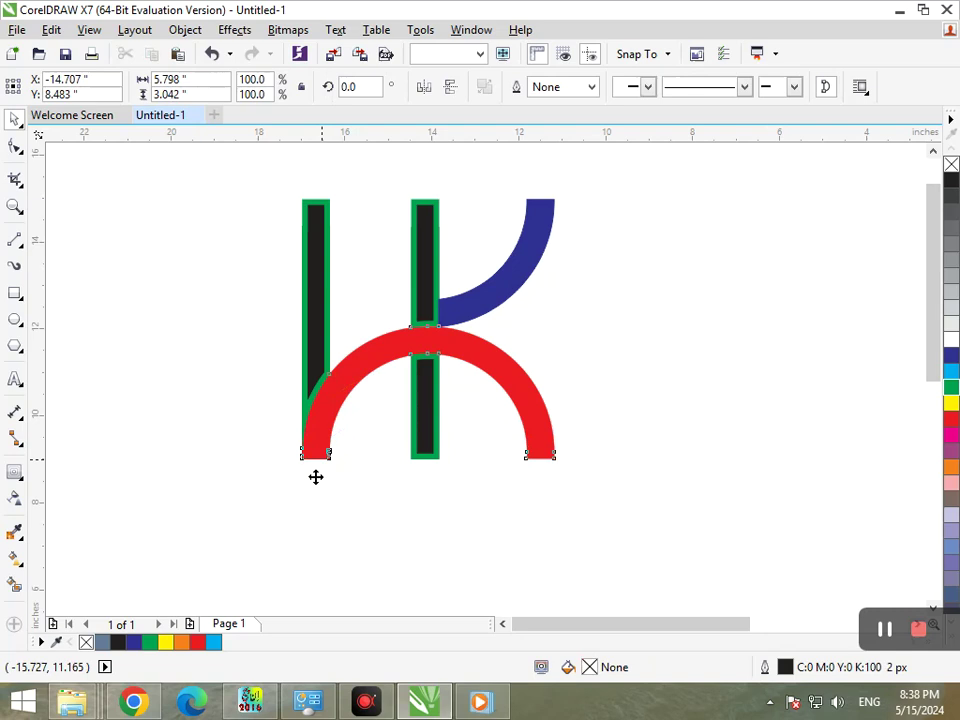
pyautogui.click(16, 474)
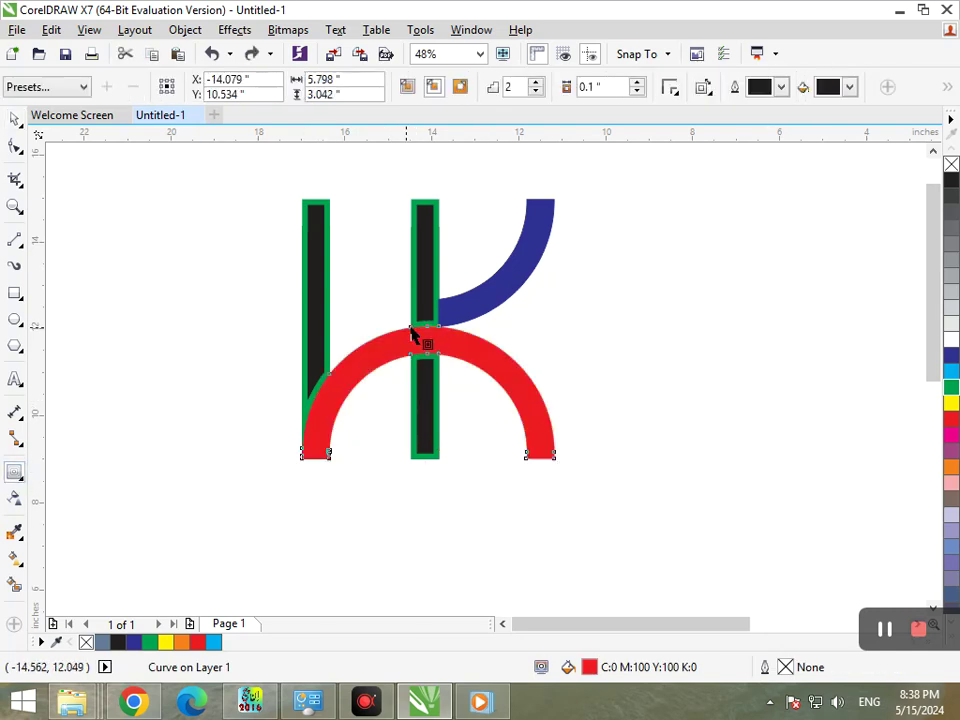
pyautogui.moveTo(411, 348)
pyautogui.mouseDown()
pyautogui.moveTo(411, 332)
pyautogui.moveTo(410, 340)
pyautogui.mouseUp()
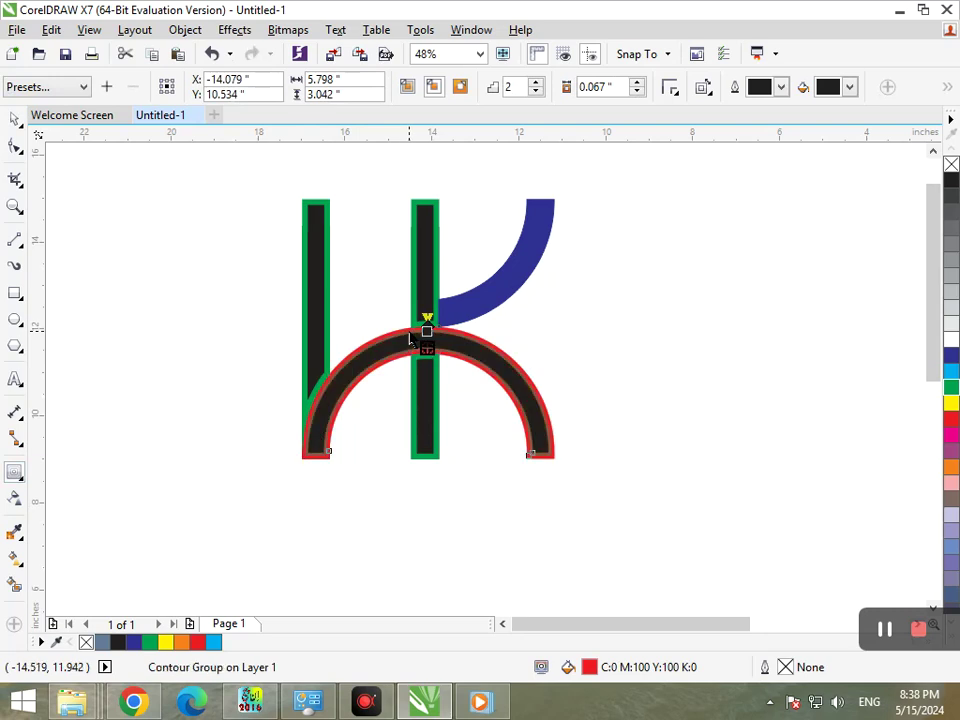
# Apply a two-step inside contour of about 0.07 inches to the blue upper arc and set its contour fill to white
pyautogui.click(450, 322)
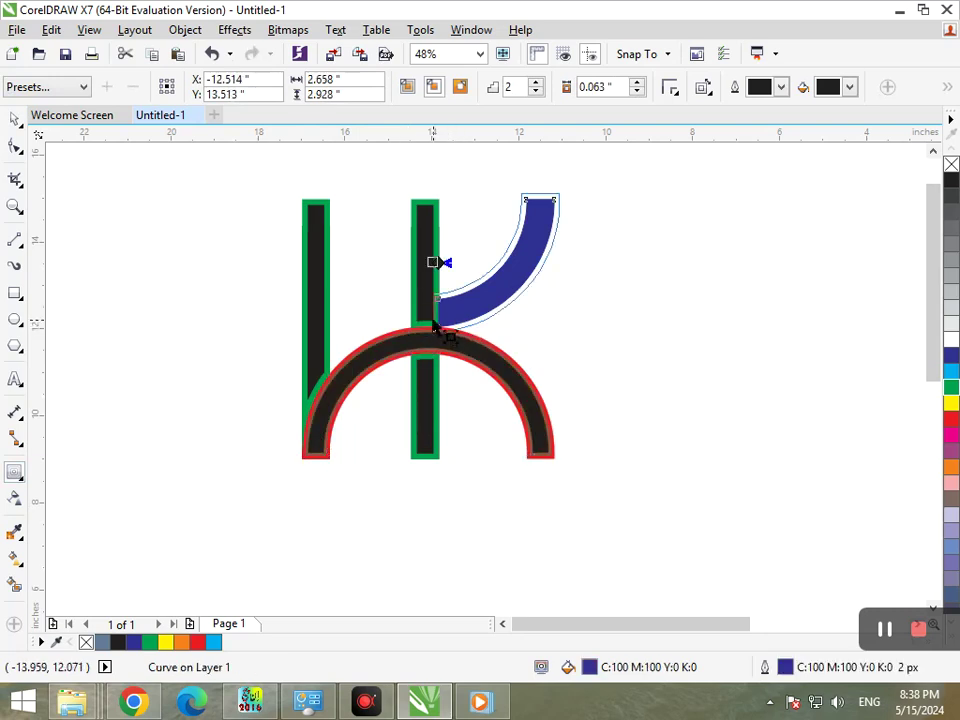
pyautogui.moveTo(436, 314); pyautogui.dragTo(448, 357)
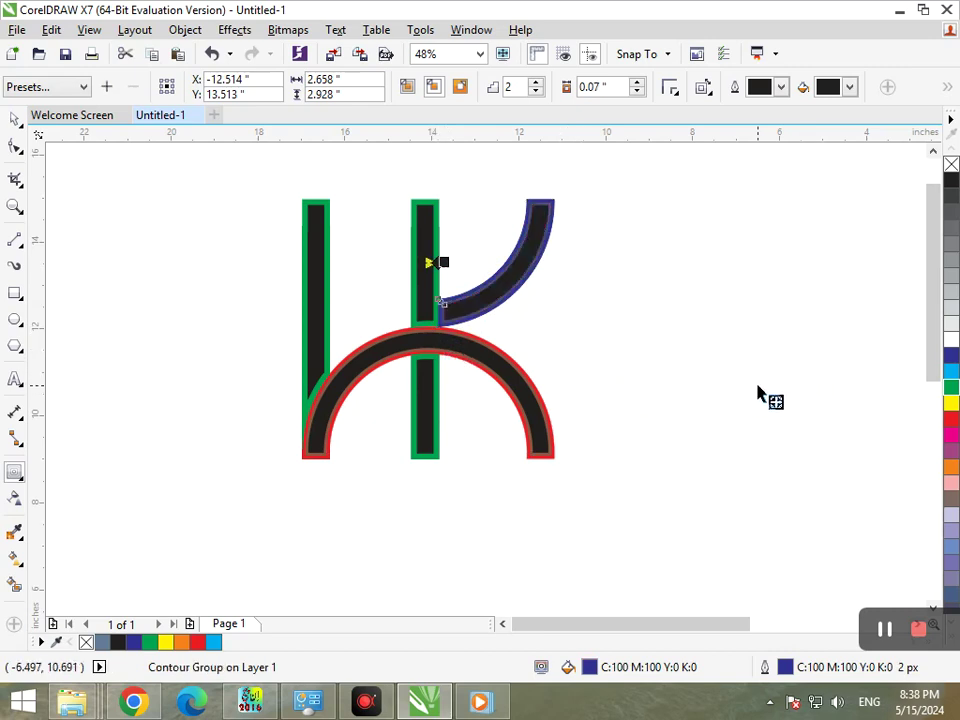
pyautogui.click(827, 87)
pyautogui.click(882, 122)
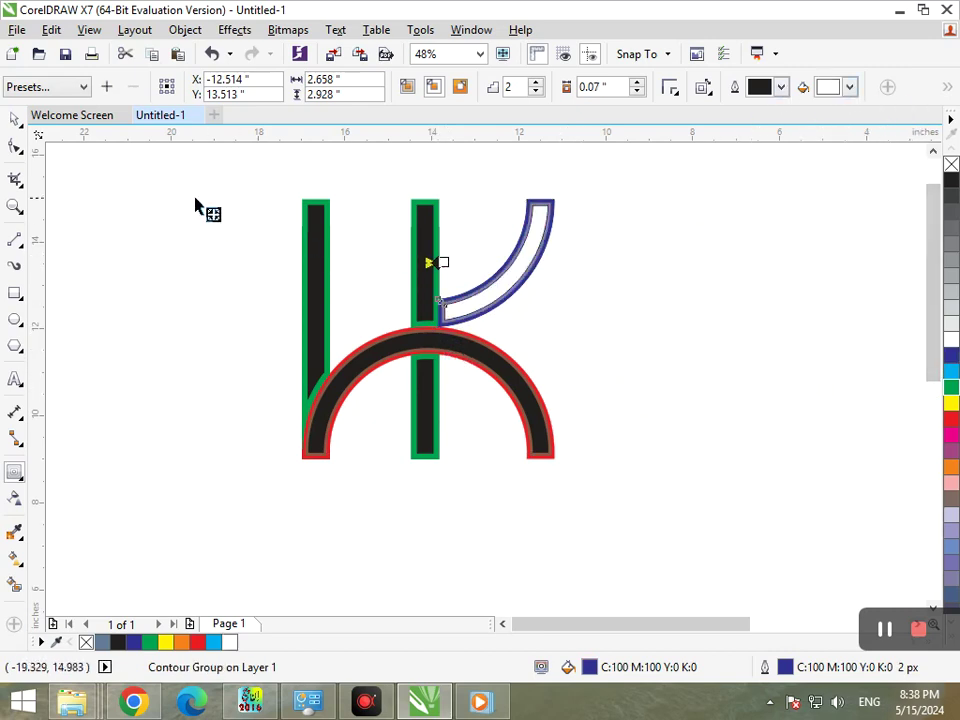
# Set the contour fill of the red lower arch to white
pyautogui.click(14, 118)
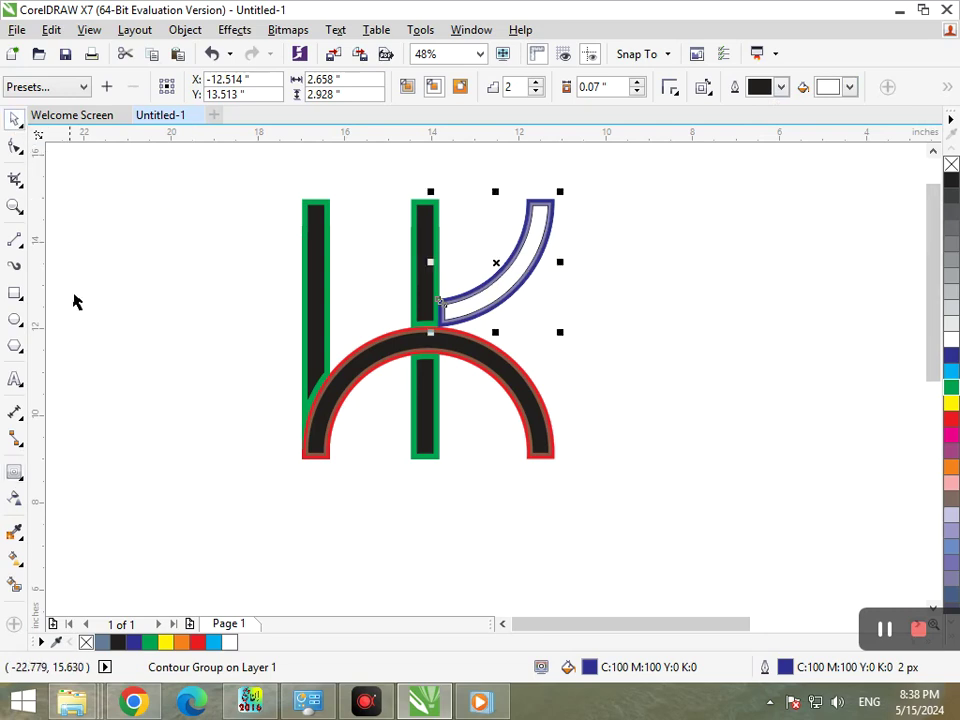
pyautogui.click(73, 300)
pyautogui.moveTo(336, 386); pyautogui.dragTo(254, 413)
pyautogui.hotkey('ctrl', 'z')
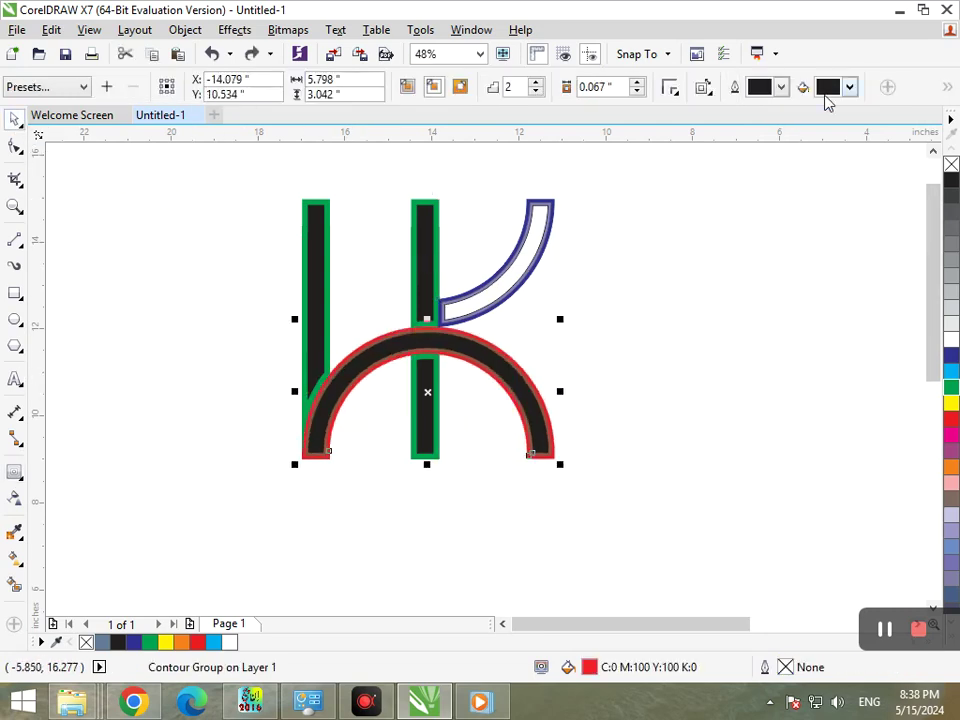
pyautogui.click(849, 87)
pyautogui.click(842, 143)
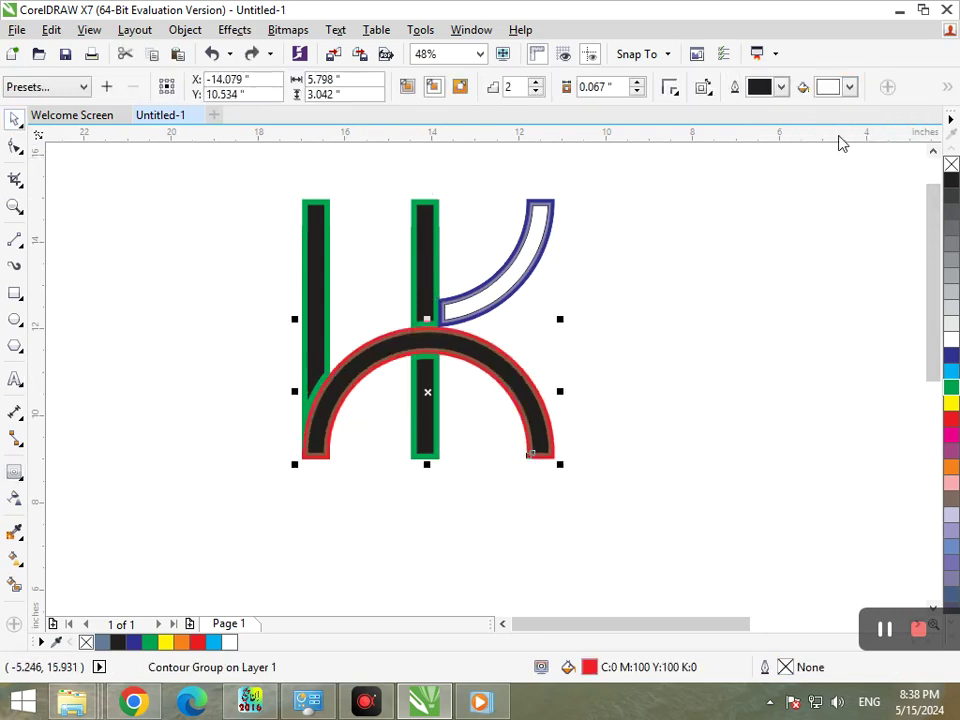
pyautogui.click(649, 274)
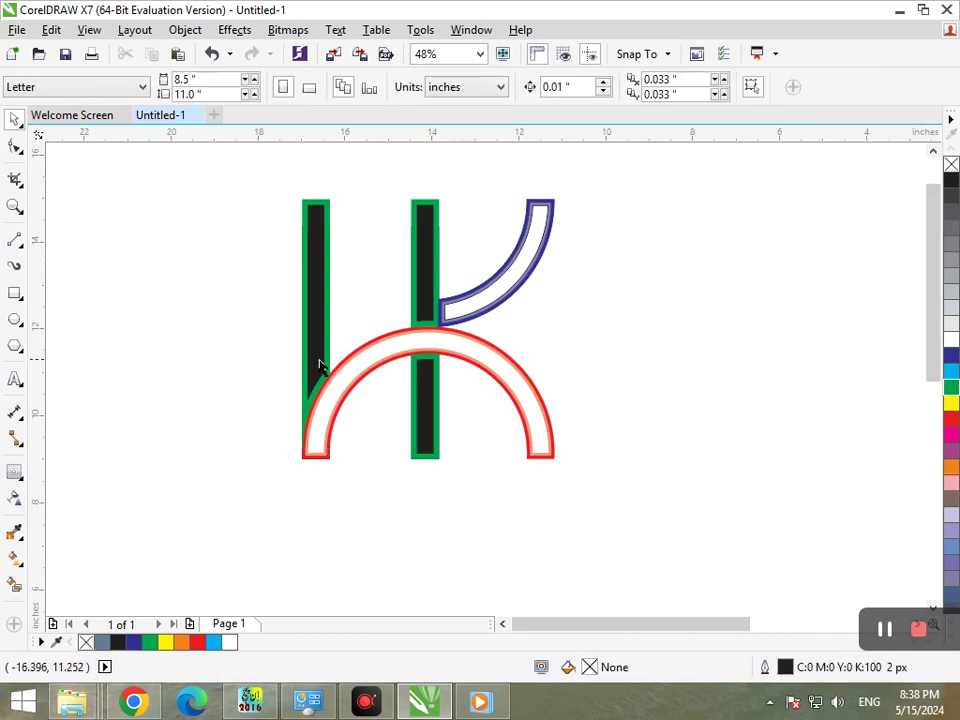
# Break the bar group's contour apart so the inner bars are a separate object
pyautogui.moveTo(319, 366); pyautogui.dragTo(247, 374)
pyautogui.hotkey('ctrl', 'z')
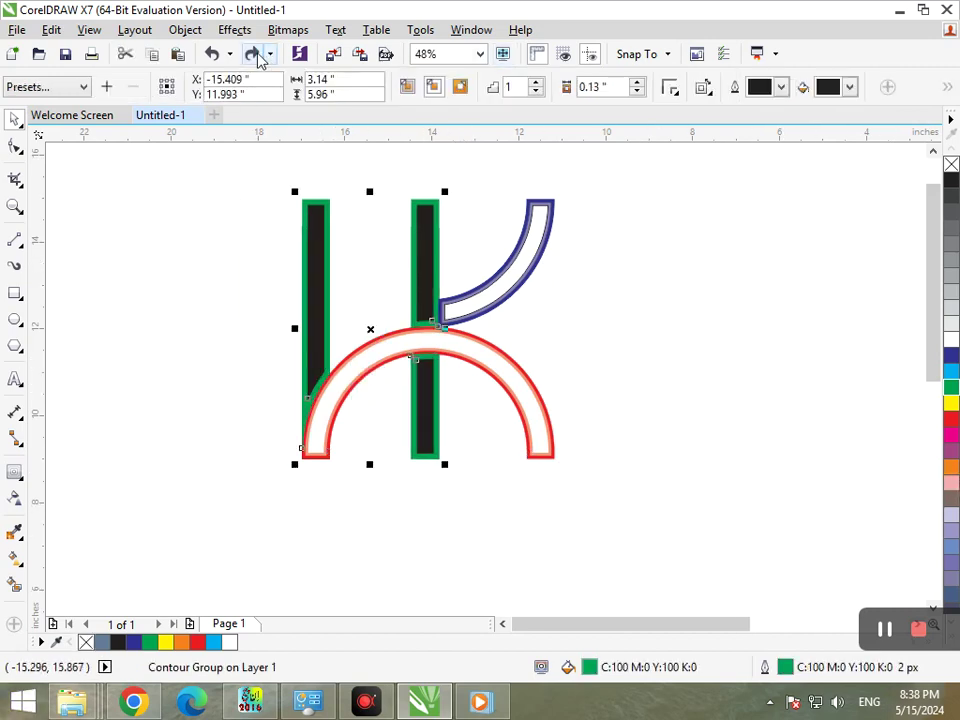
pyautogui.click(185, 29)
pyautogui.click(230, 310)
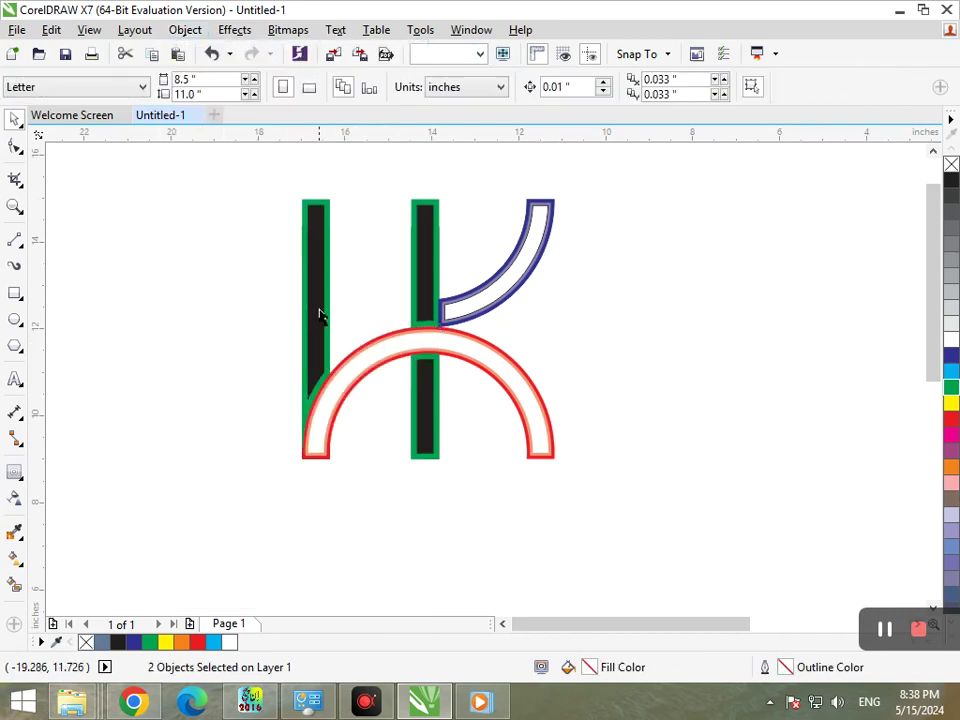
pyautogui.moveTo(319, 313); pyautogui.dragTo(225, 332)
pyautogui.hotkey('ctrl', 'z')
# Try red and yellow fills on the inner bars
pyautogui.click(951, 419)
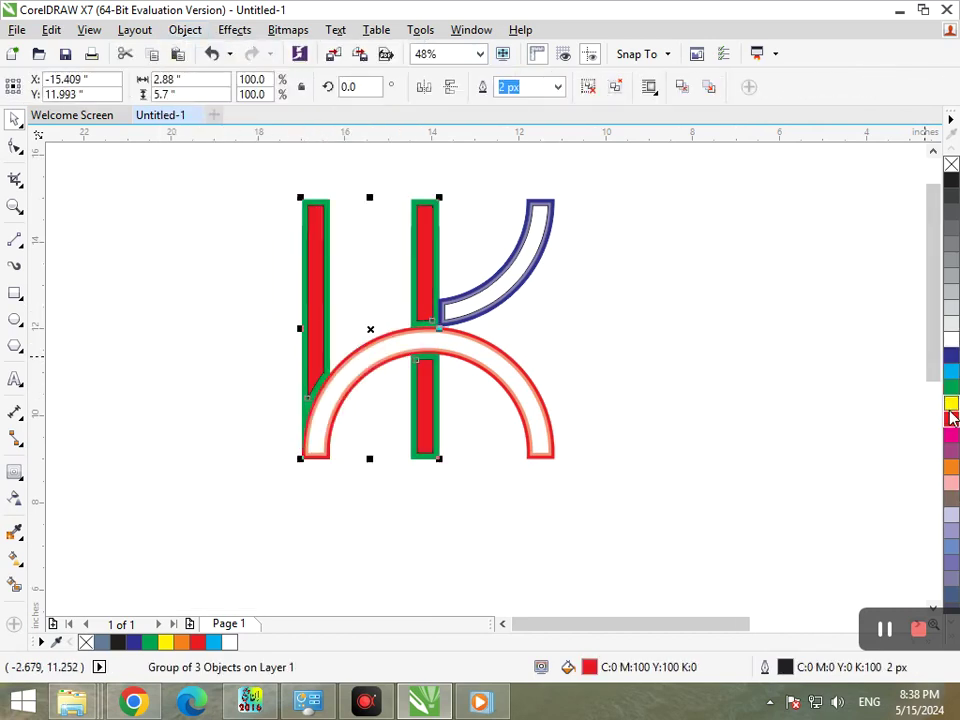
pyautogui.click(950, 406)
pyautogui.click(686, 422)
pyautogui.scroll(-3, 405, 358)
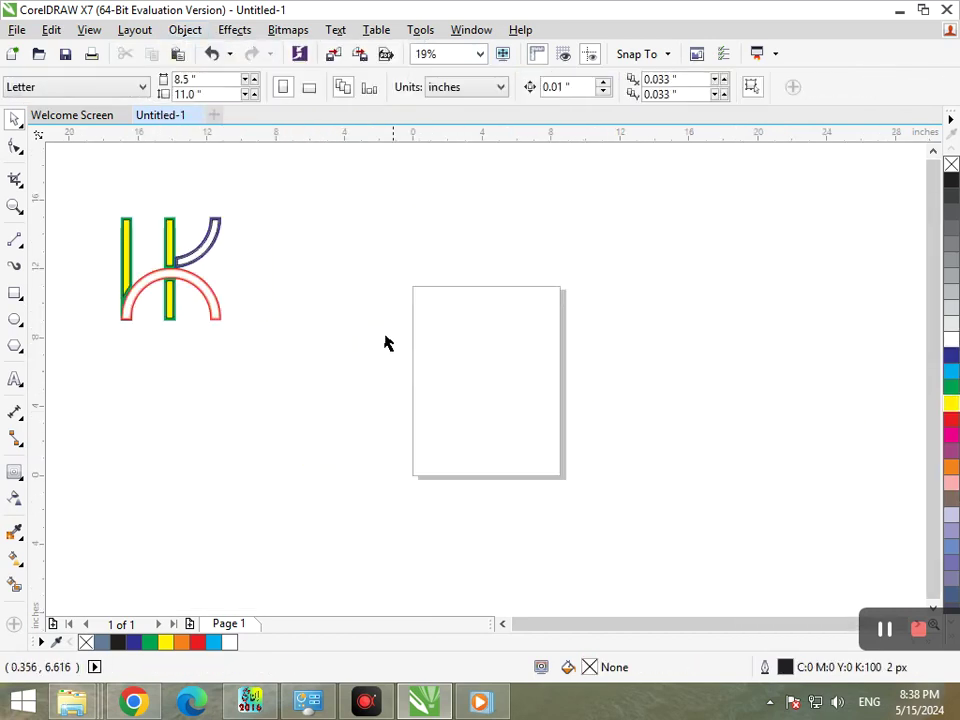
pyautogui.scroll(3, 397, 355)
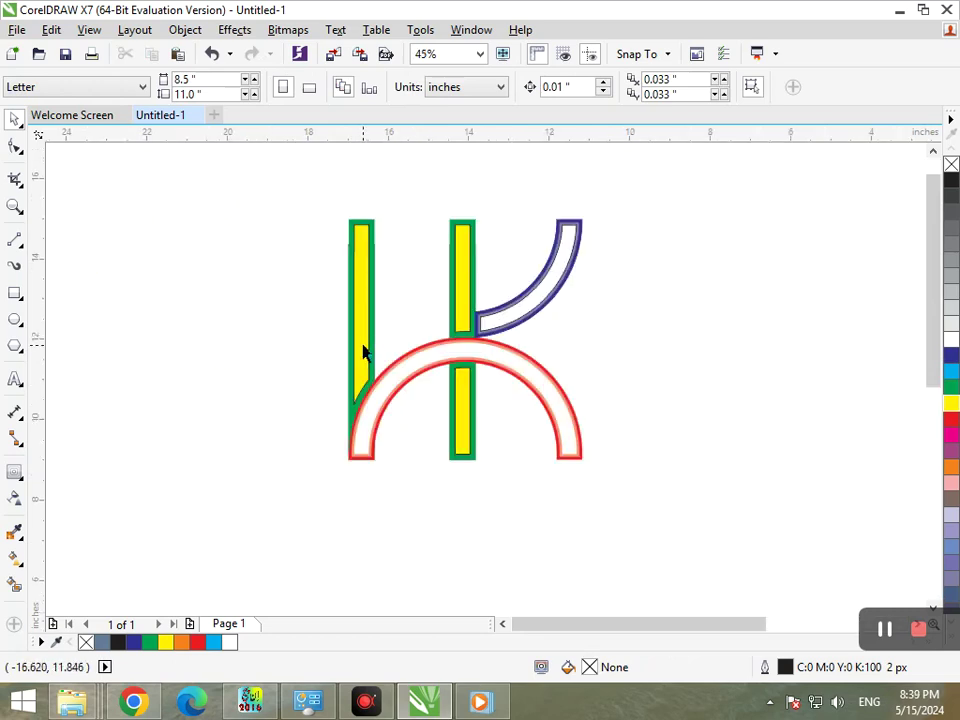
# Fill the inner bars dark blue C:100 M:100 Y:0 K:0 after trying black
pyautogui.click(363, 352)
pyautogui.click(951, 181)
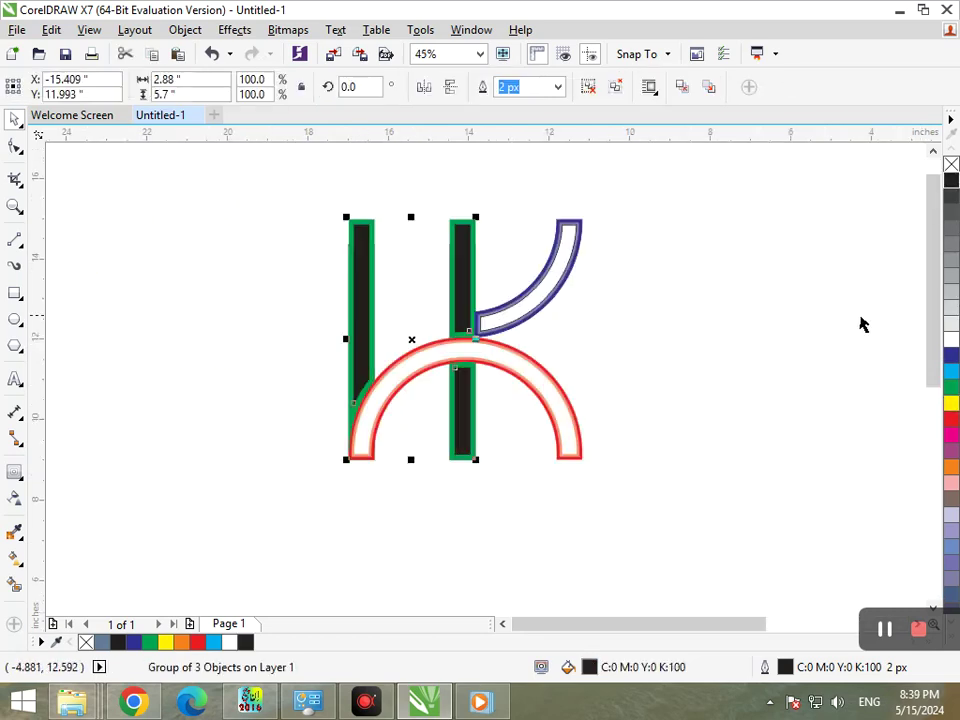
pyautogui.click(950, 357)
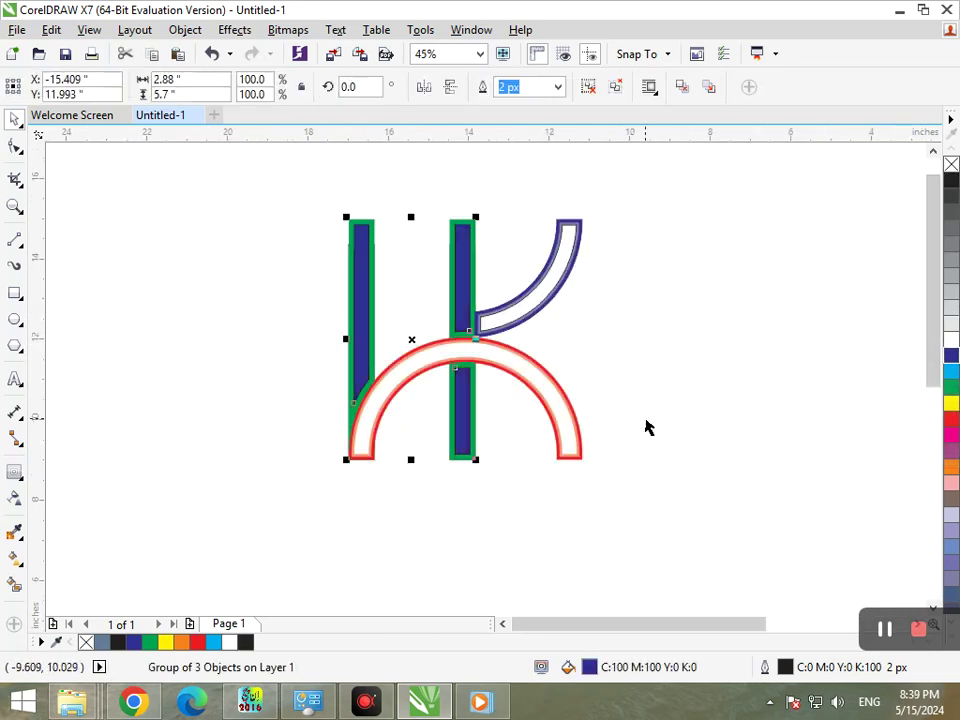
pyautogui.click(422, 317)
# Group all parts of the monogram logo into one object
pyautogui.scroll(-3, 287, 293)
pyautogui.moveTo(107, 209); pyautogui.dragTo(252, 344)
pyautogui.hotkey('ctrl', 'g')
pyautogui.click(182, 401)
# Move the grouped logo up and farther left, away from the page, and frame it in the view
pyautogui.scroll(-1, 242, 327)
pyautogui.moveTo(333, 329); pyautogui.dragTo(159, 270)
pyautogui.click(124, 246)
pyautogui.press('F2')
pyautogui.moveTo(116, 234); pyautogui.dragTo(198, 299)
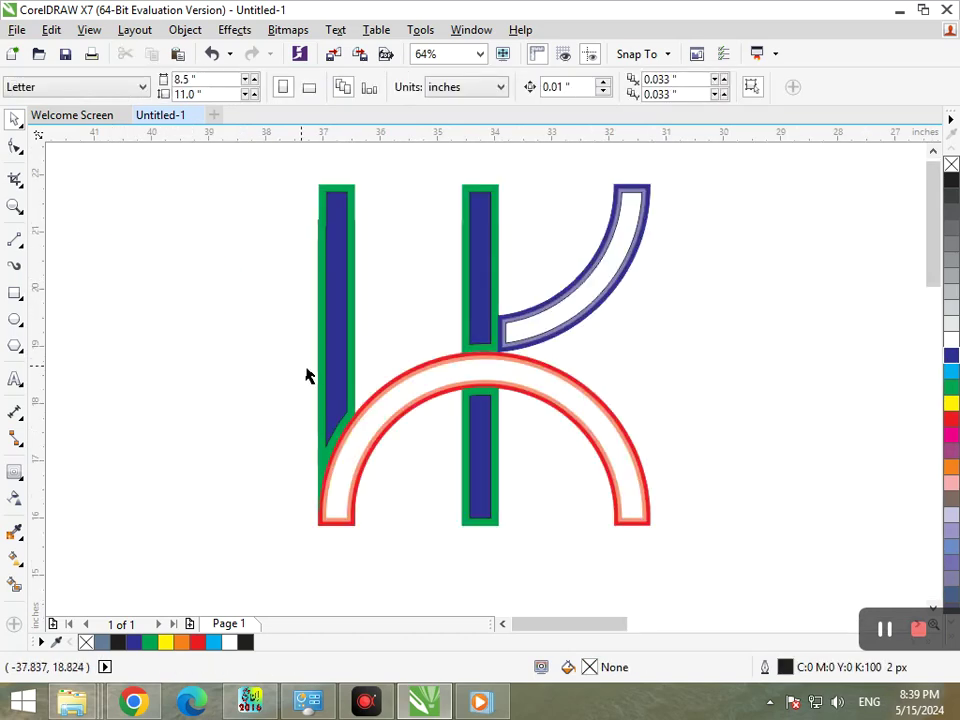
# Shift the grouped logo to about X -33.67, Y 18.20 inches and enlarge it slightly
pyautogui.moveTo(462, 455); pyautogui.dragTo(491, 491)
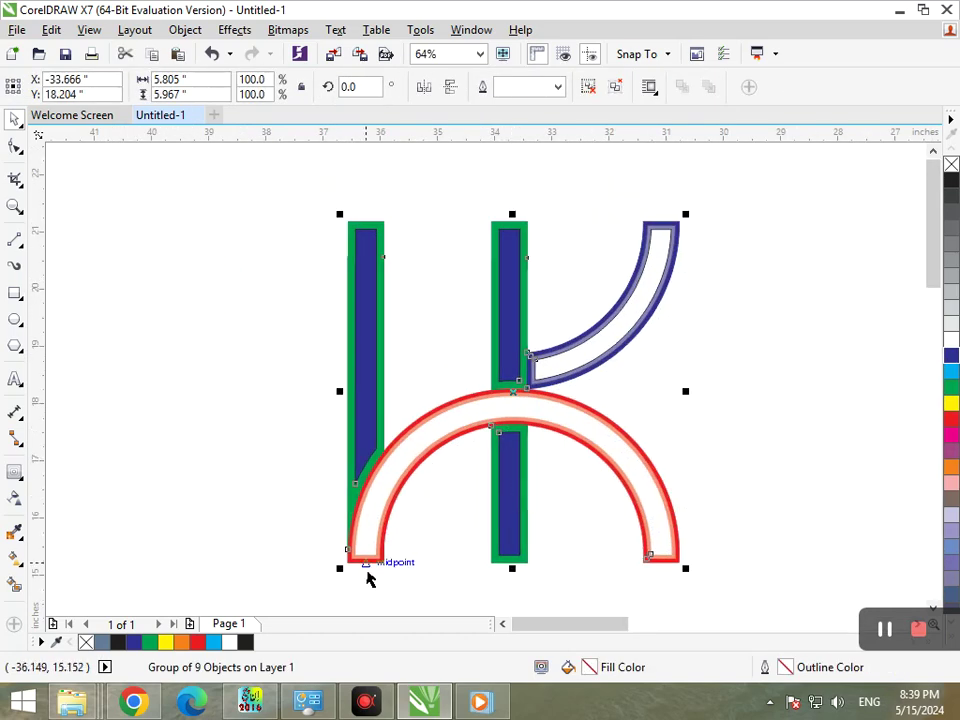
pyautogui.moveTo(341, 568); pyautogui.dragTo(334, 576)
pyautogui.press('Escape')
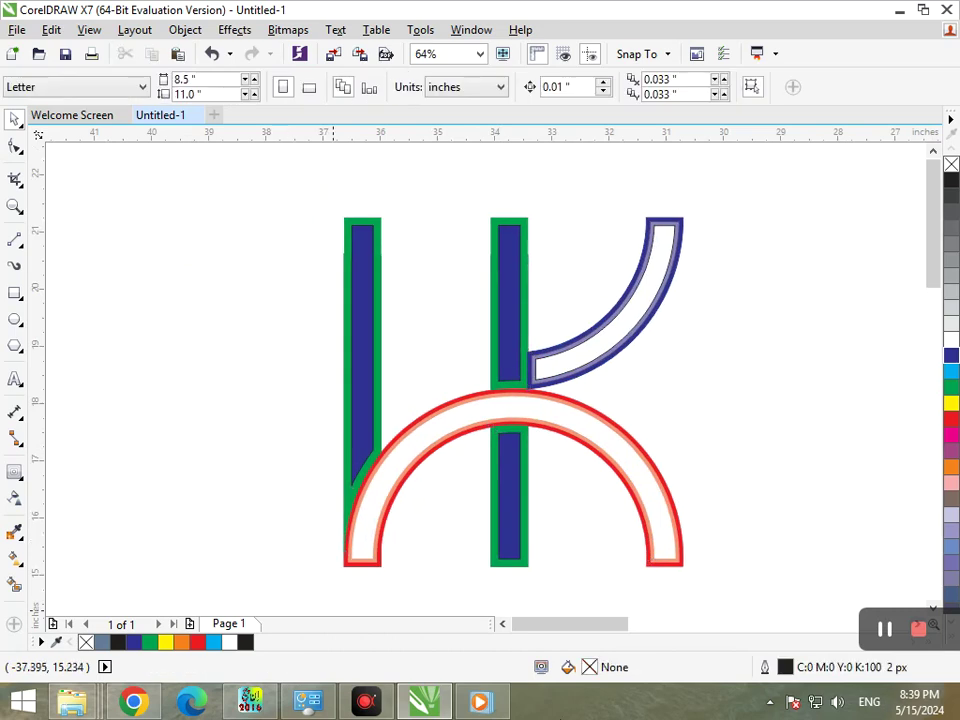